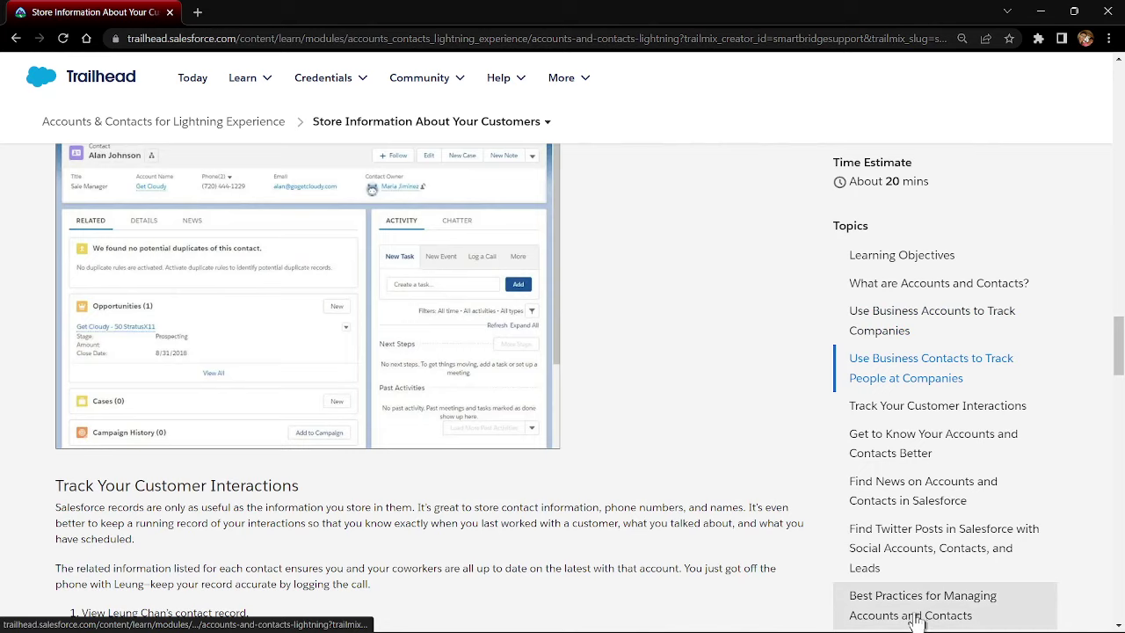
- Launch the Trailhead Playground from the unit's Hands-on Challenge section
{"action": "left_click", "coordinate": [916, 616]}
{"action": "scroll", "coordinate": [829, 346], "scroll_direction": "down", "scroll_amount": 5}
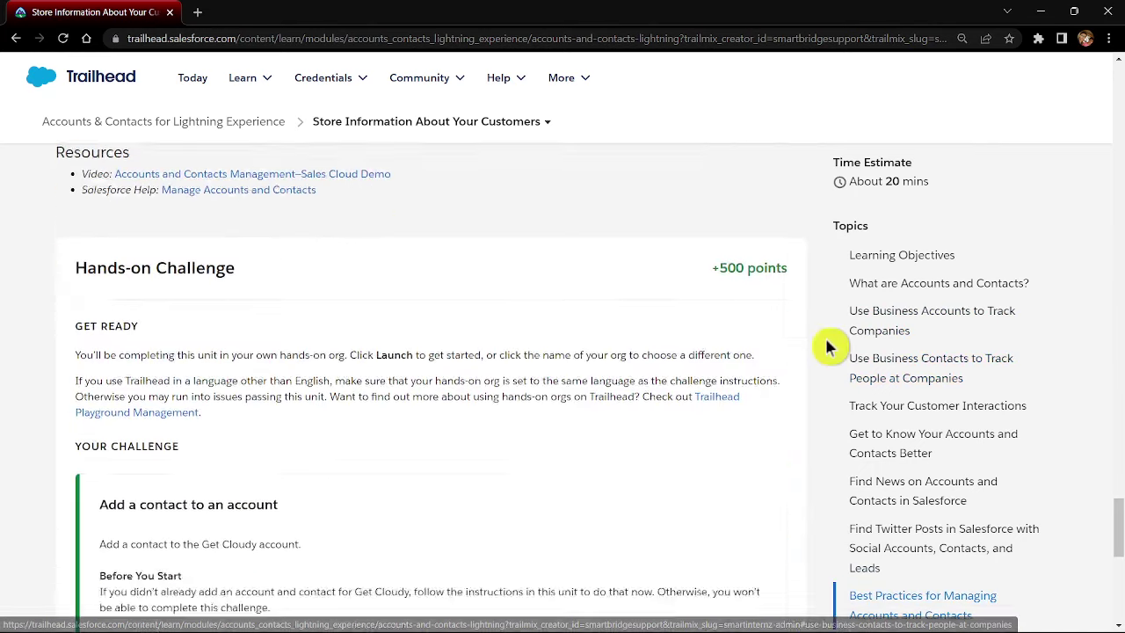
{"action": "left_click", "coordinate": [736, 387]}
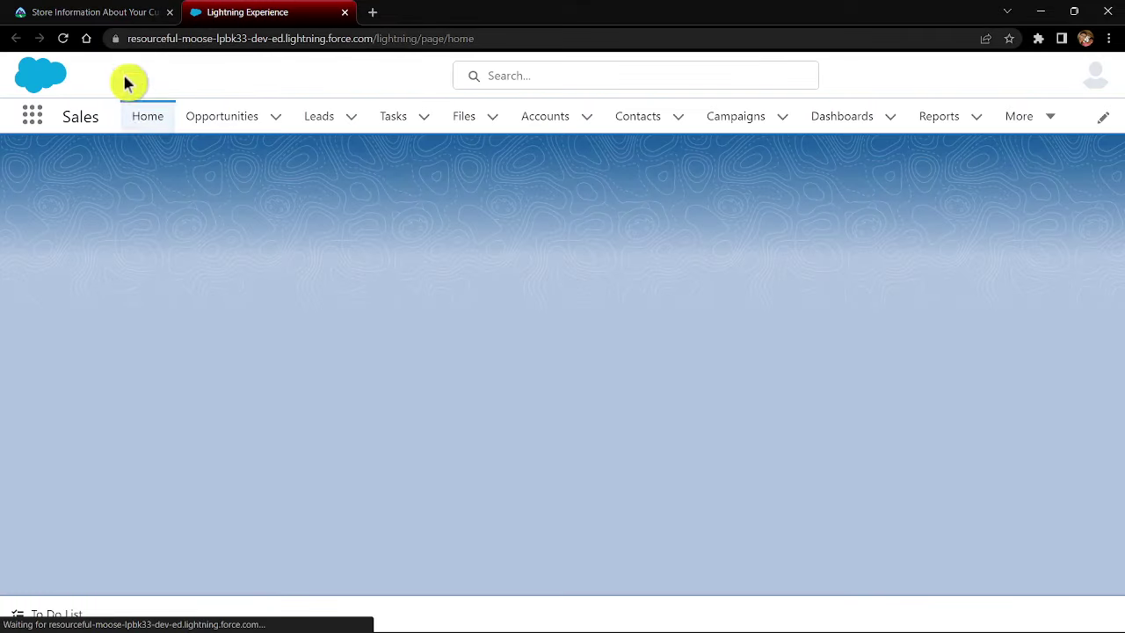
- Open the Accounts list in the Sales app and start a new account record
{"action": "left_click", "coordinate": [32, 117]}
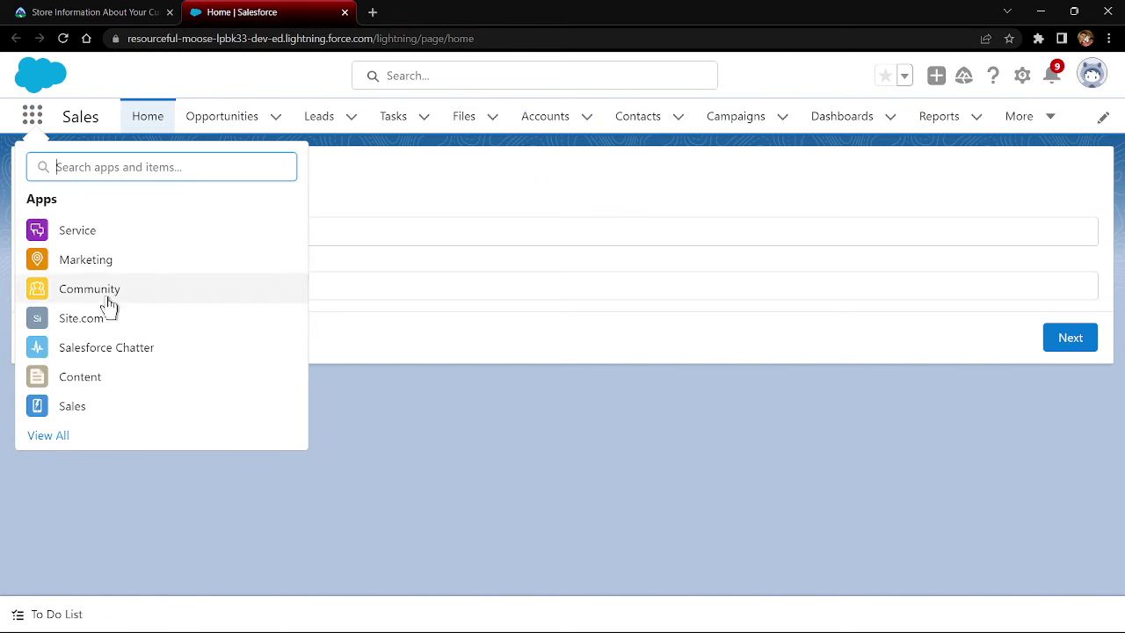
{"action": "left_click", "coordinate": [548, 119]}
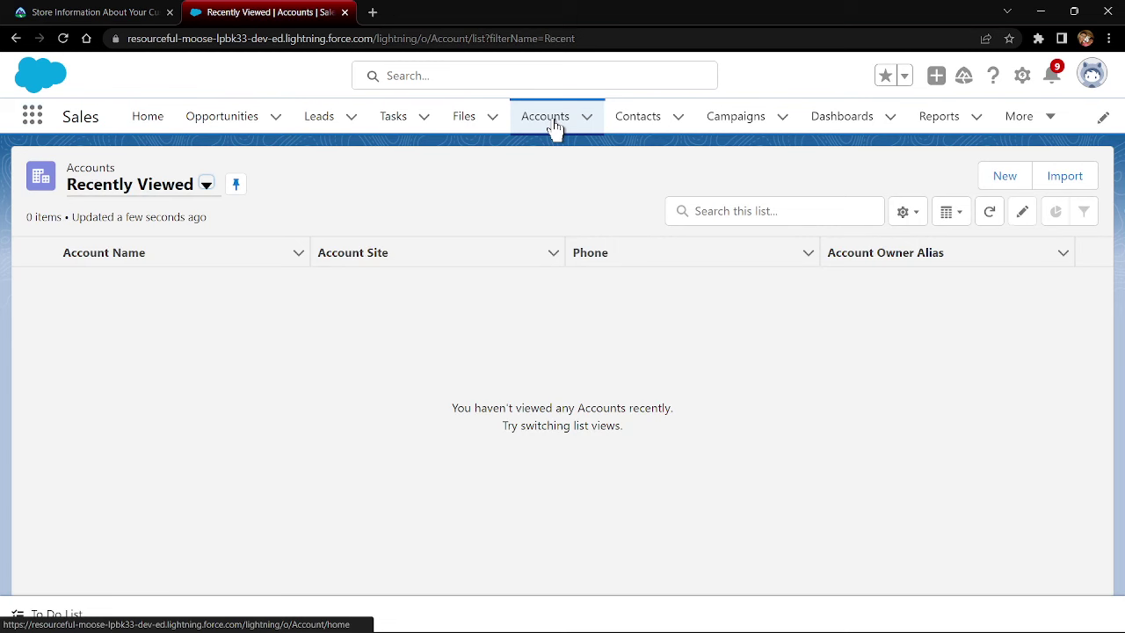
{"action": "left_click", "coordinate": [1007, 178]}
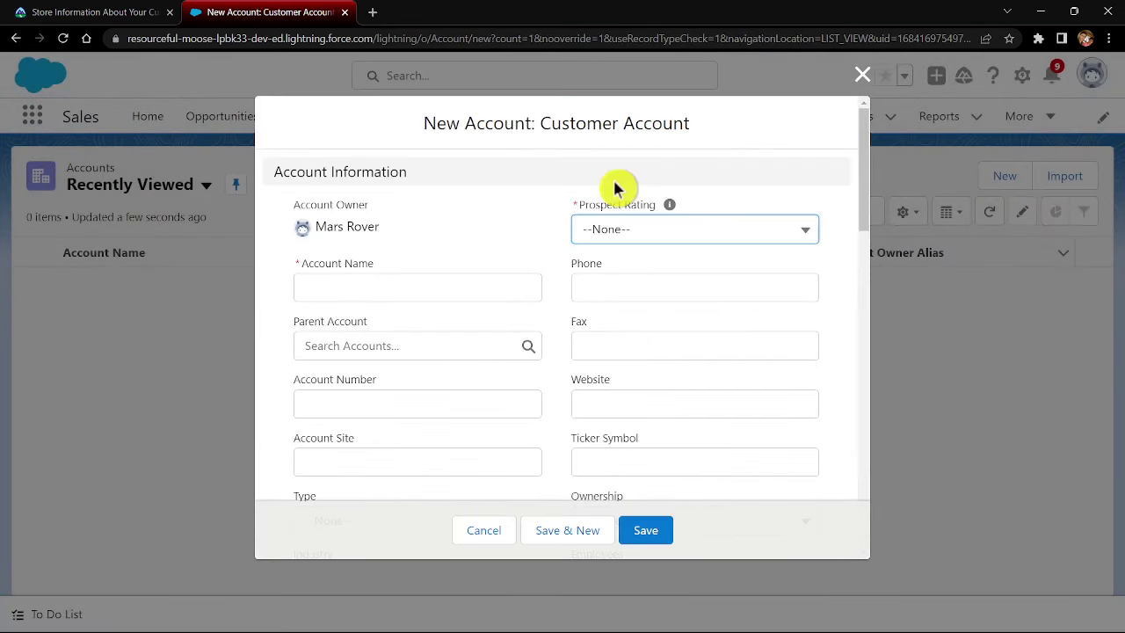
- Copy the account name Get Cloudy from the Trailhead unit's account details into the new account's Account Name
{"action": "left_click", "coordinate": [451, 290]}
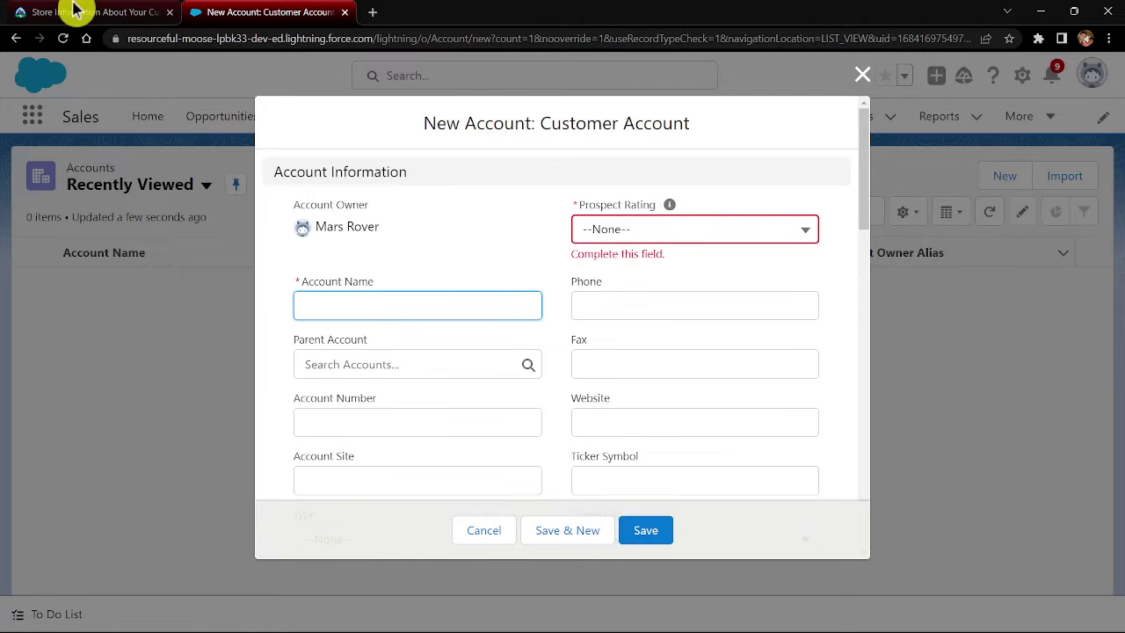
{"action": "left_click", "coordinate": [86, 13]}
{"action": "left_click", "coordinate": [62, 38]}
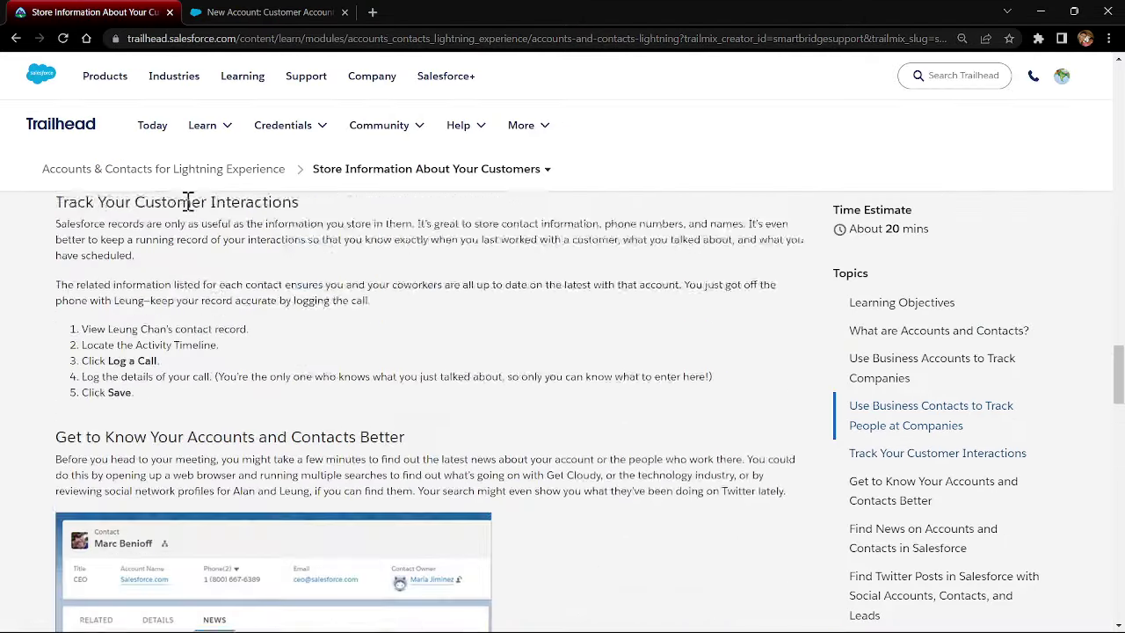
{"action": "scroll", "coordinate": [238, 396], "scroll_direction": "up", "scroll_amount": 10}
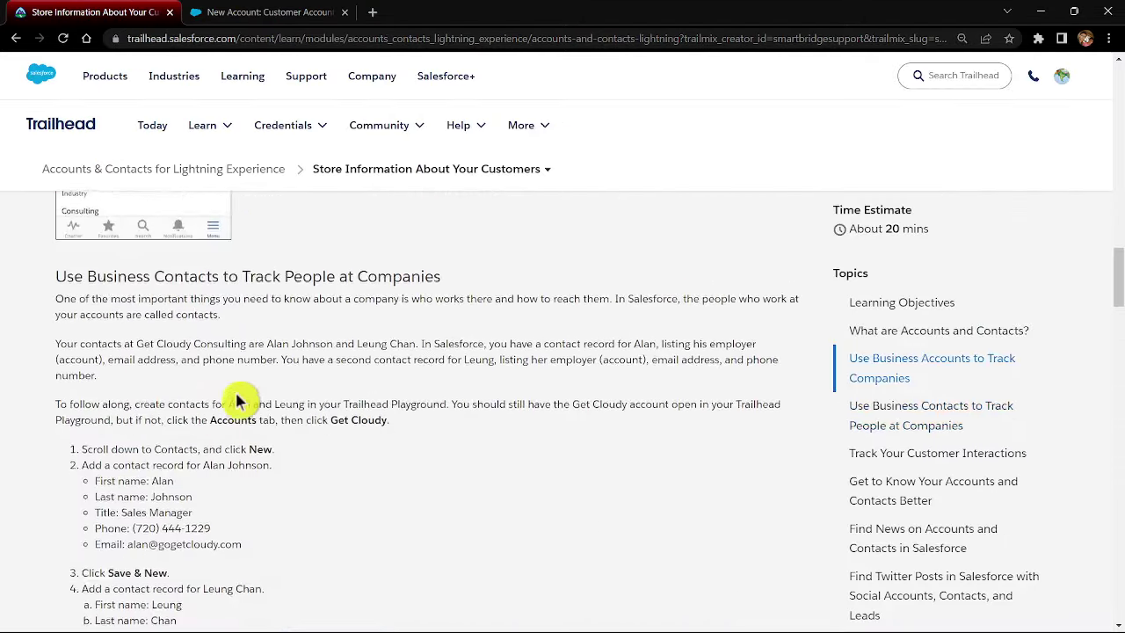
{"action": "scroll", "coordinate": [238, 402], "scroll_direction": "up", "scroll_amount": 10}
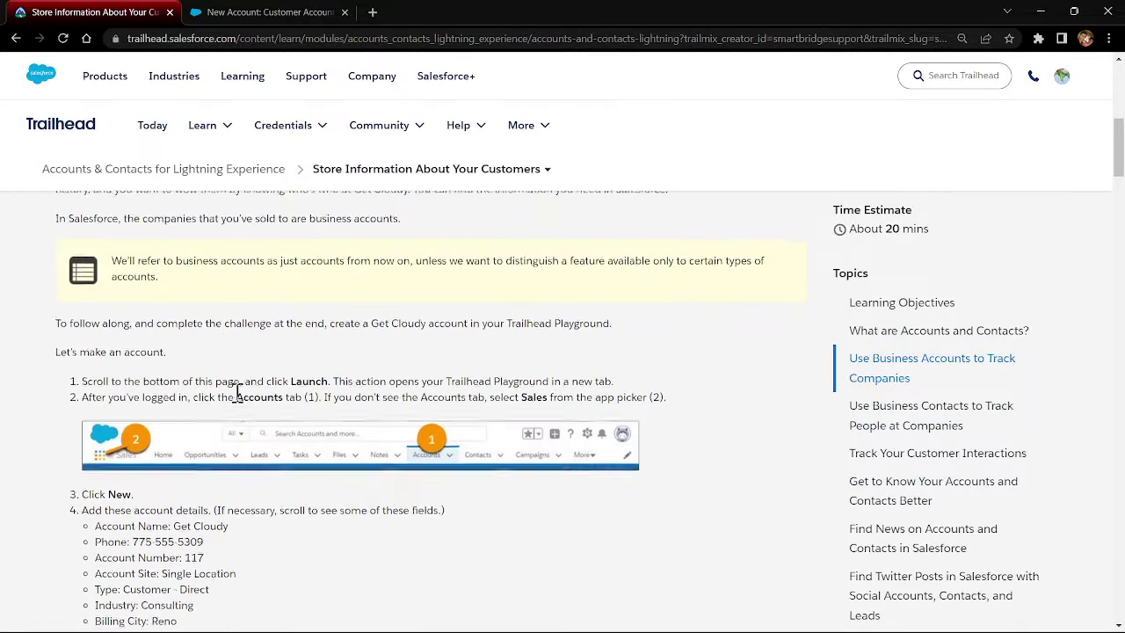
{"action": "scroll", "coordinate": [238, 402], "scroll_direction": "down", "scroll_amount": 1}
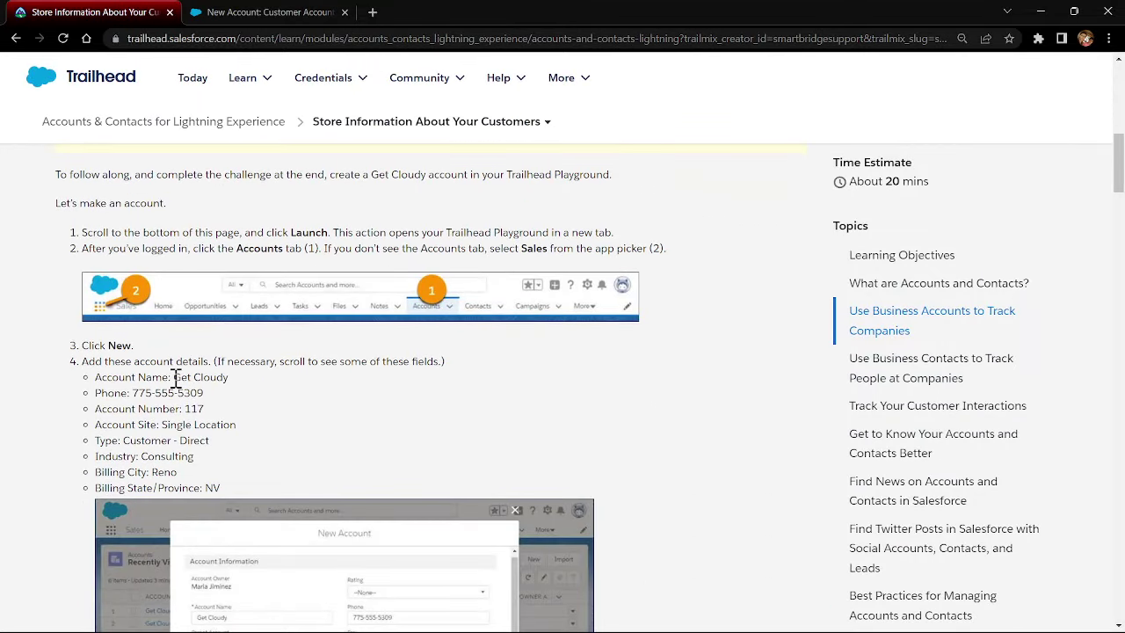
{"action": "left_click_drag", "start_coordinate": [173, 377], "coordinate": [231, 376]}
{"action": "key", "text": "ctrl+c"}
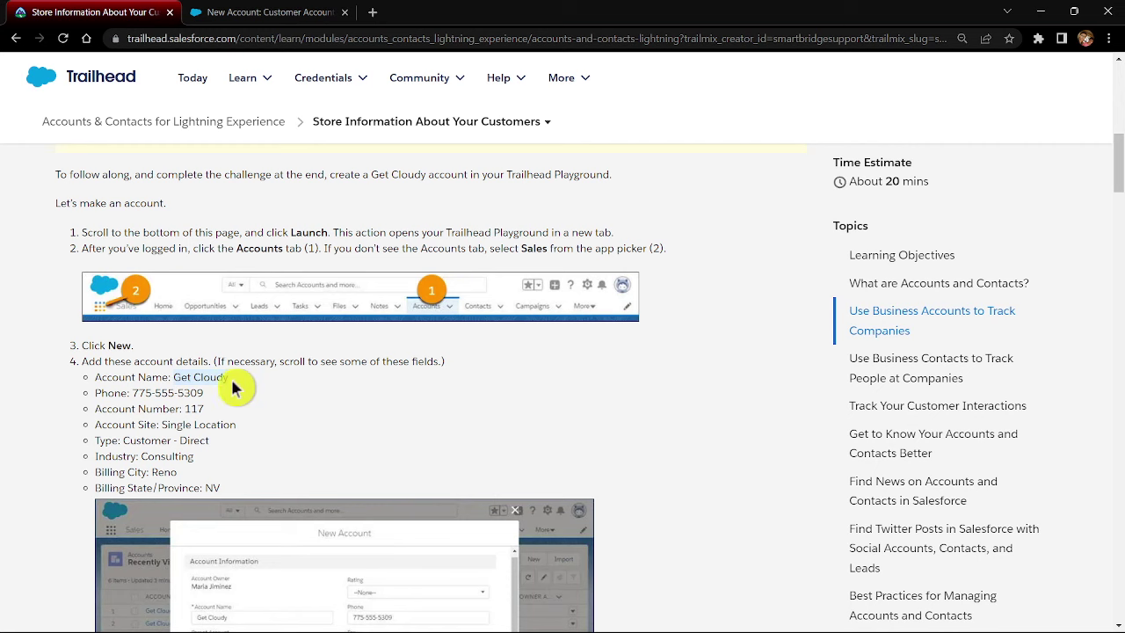
{"action": "left_click", "coordinate": [265, 12]}
{"action": "key", "text": "ctrl+v"}
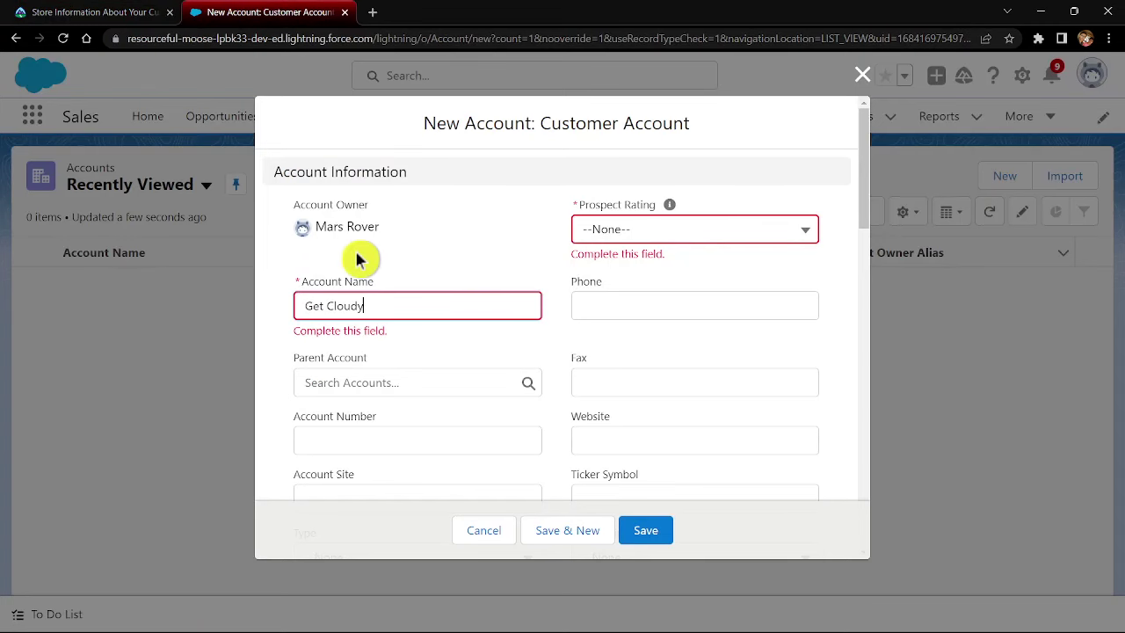
- Compare the Trailhead unit's account details with the new account form, checking for a Prospect Rating value
{"action": "left_click", "coordinate": [129, 12]}
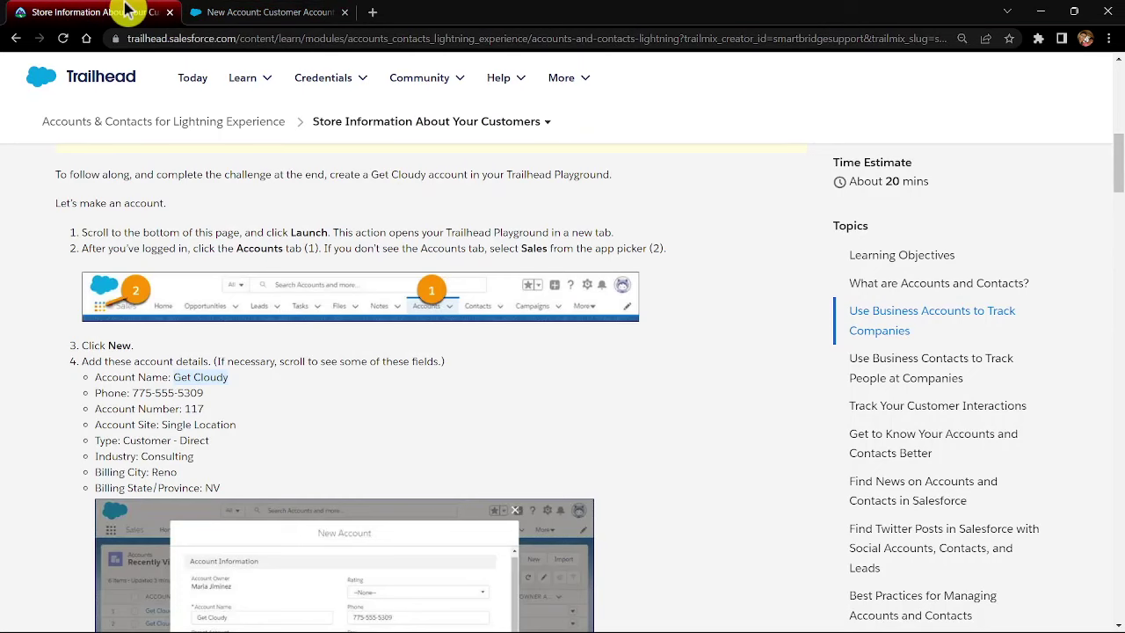
{"action": "left_click", "coordinate": [267, 16]}
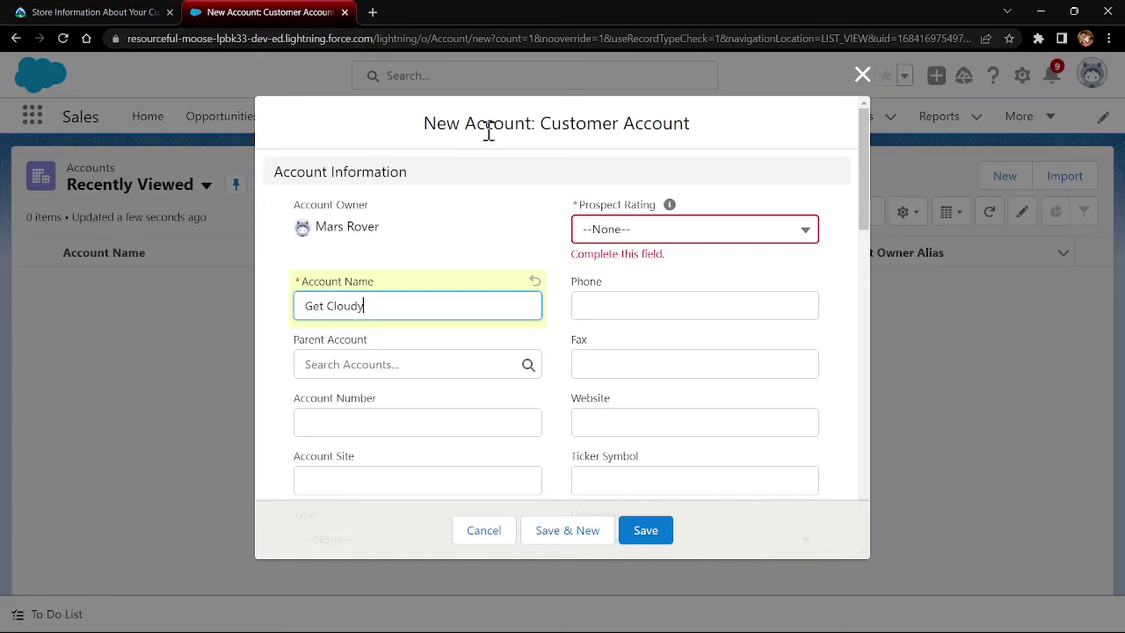
{"action": "left_click", "coordinate": [628, 230]}
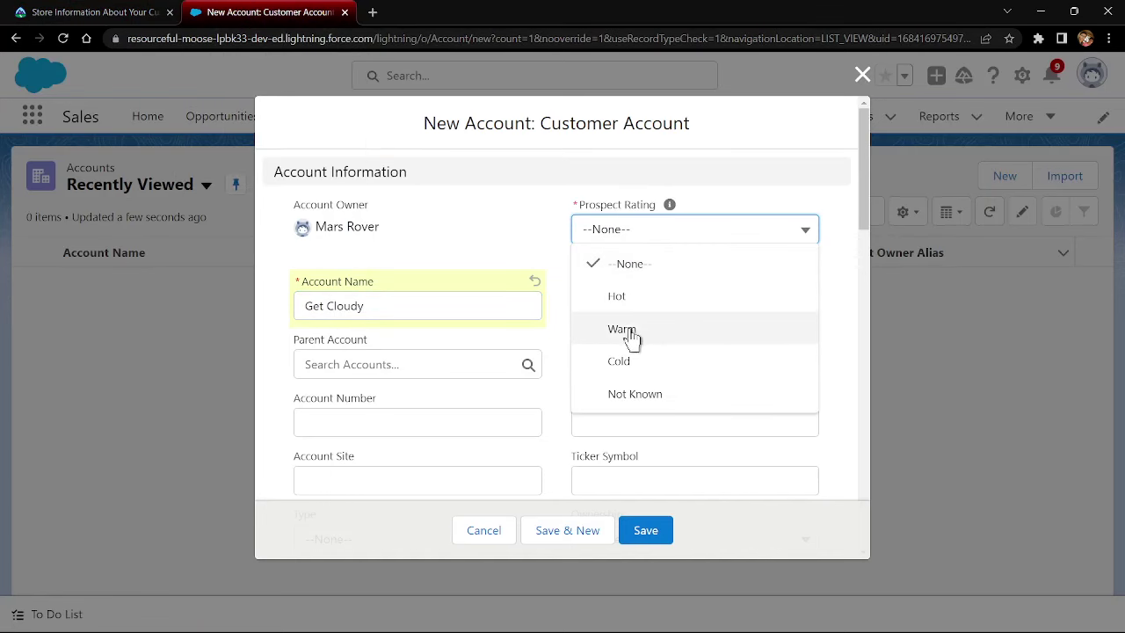
{"action": "left_click", "coordinate": [119, 16]}
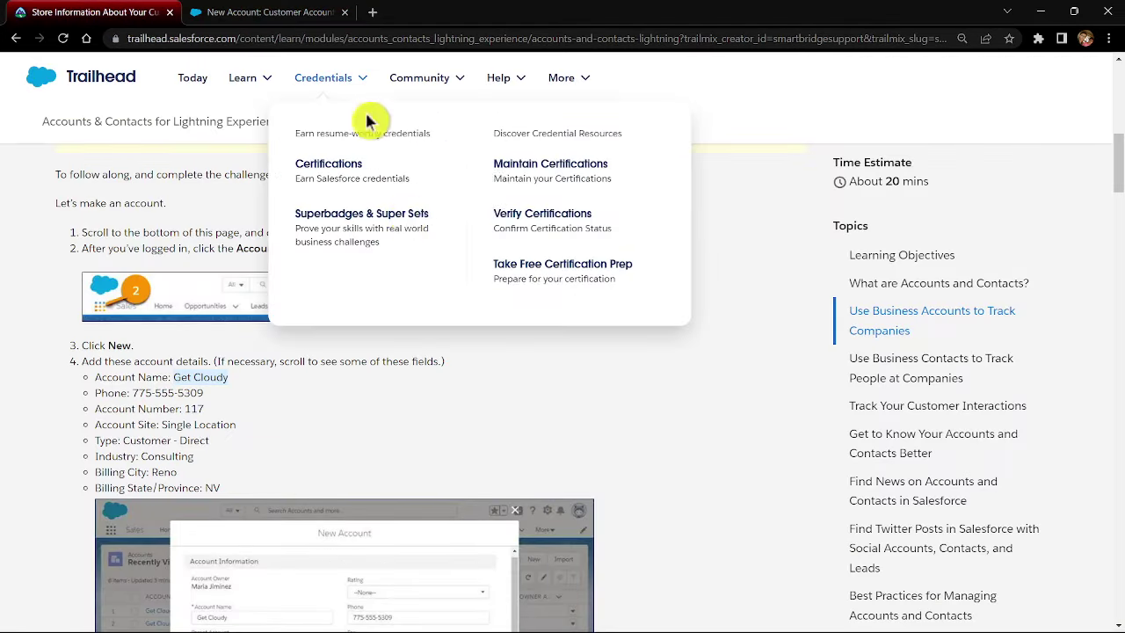
{"action": "scroll", "coordinate": [413, 397], "scroll_direction": "down", "scroll_amount": 1}
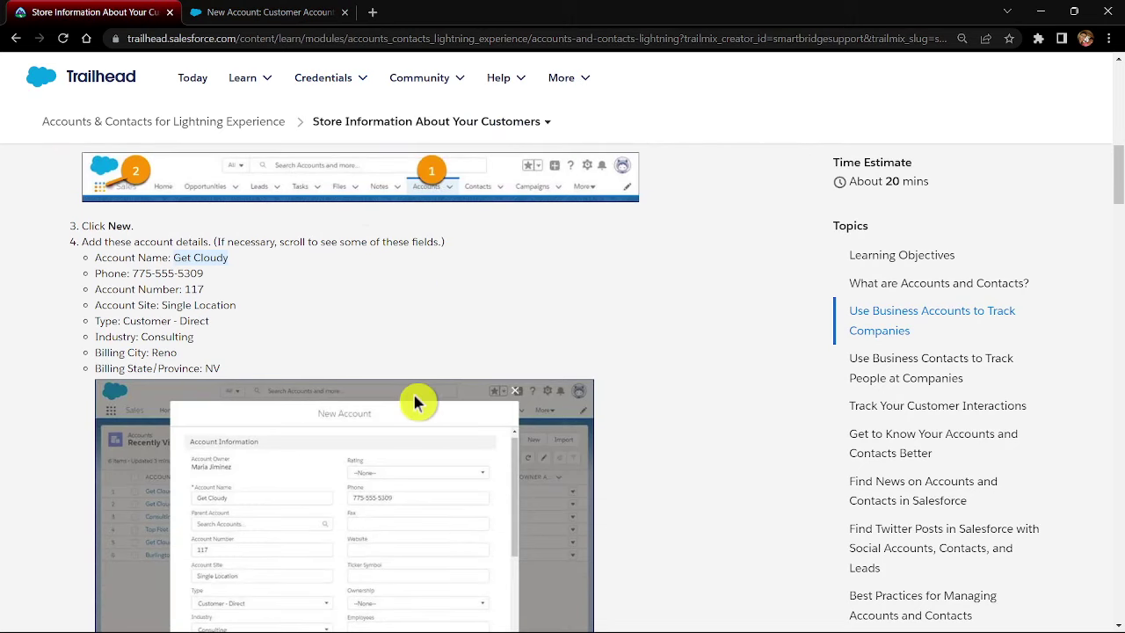
{"action": "left_click", "coordinate": [237, 12]}
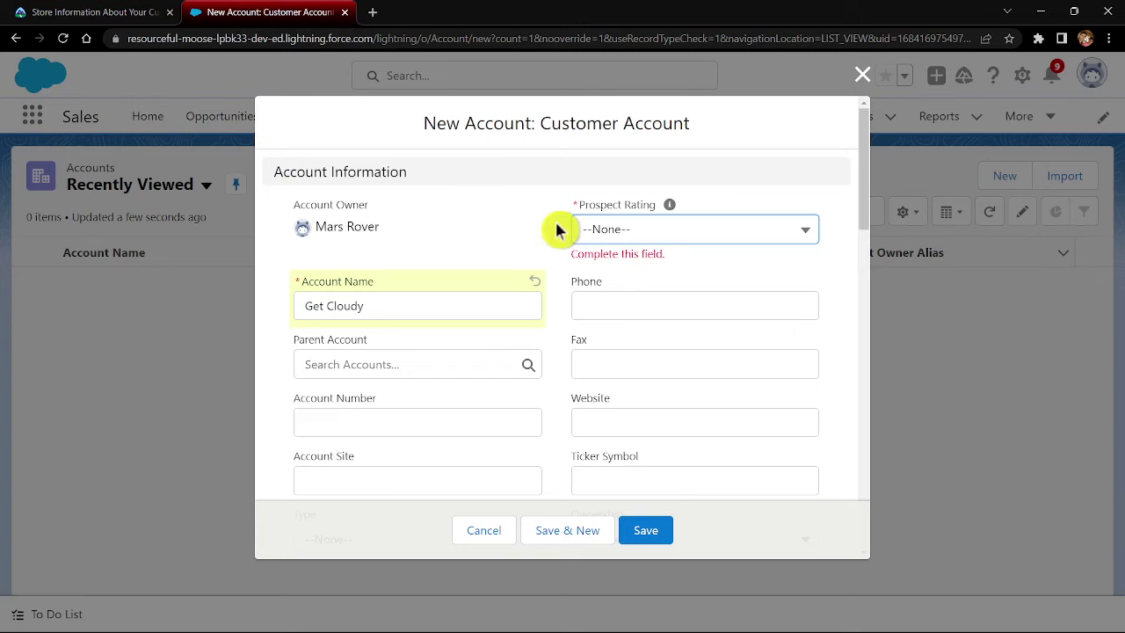
{"action": "scroll", "coordinate": [654, 490], "scroll_direction": "down", "scroll_amount": 7}
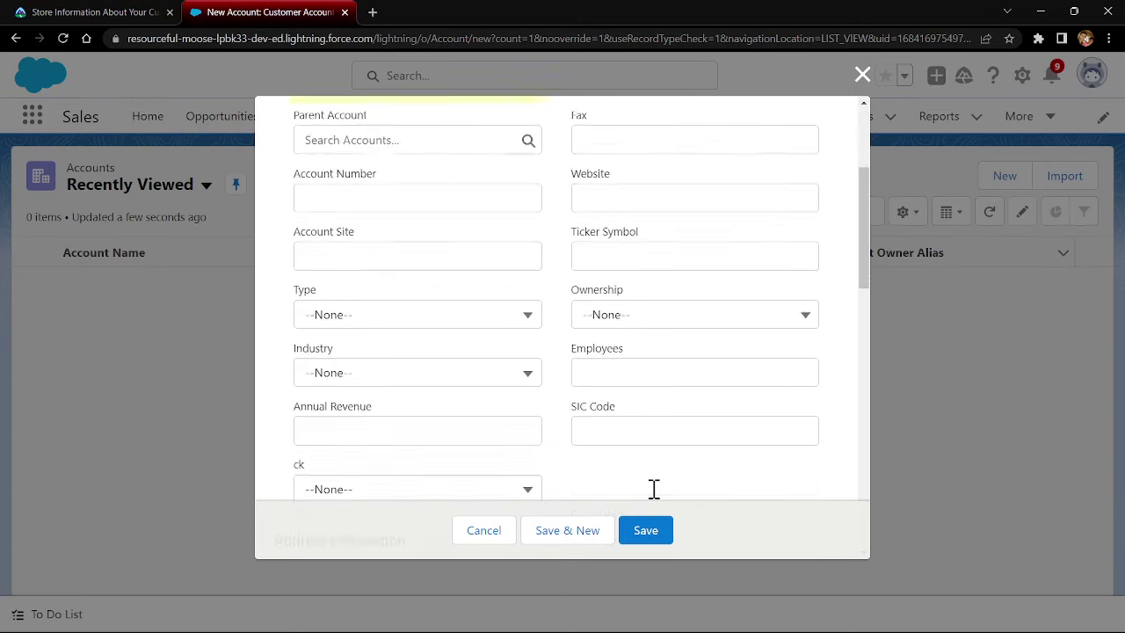
{"action": "scroll", "coordinate": [654, 490], "scroll_direction": "up", "scroll_amount": 10}
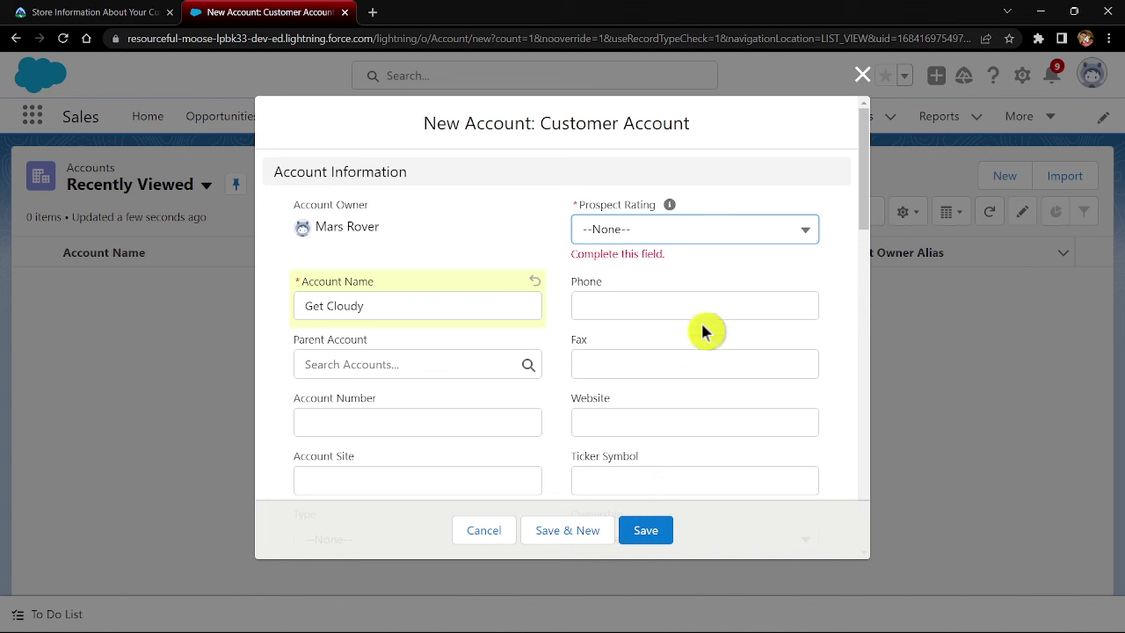
- Set the new account's Prospect Rating to Not Known
{"action": "left_click", "coordinate": [718, 232]}
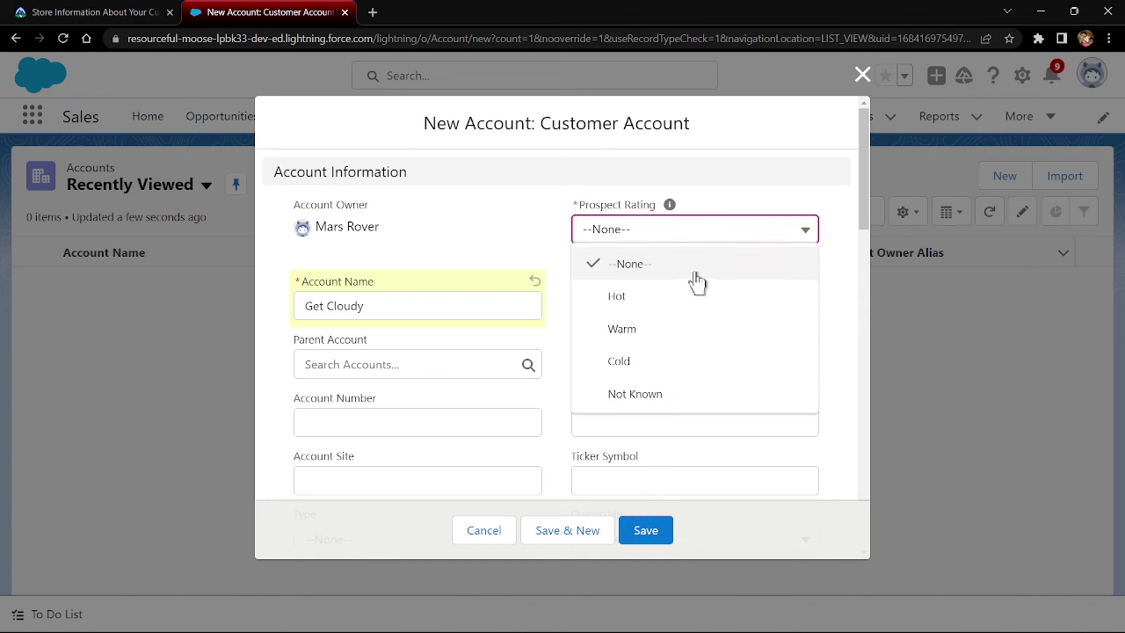
{"action": "left_click", "coordinate": [694, 274]}
{"action": "left_click", "coordinate": [743, 304]}
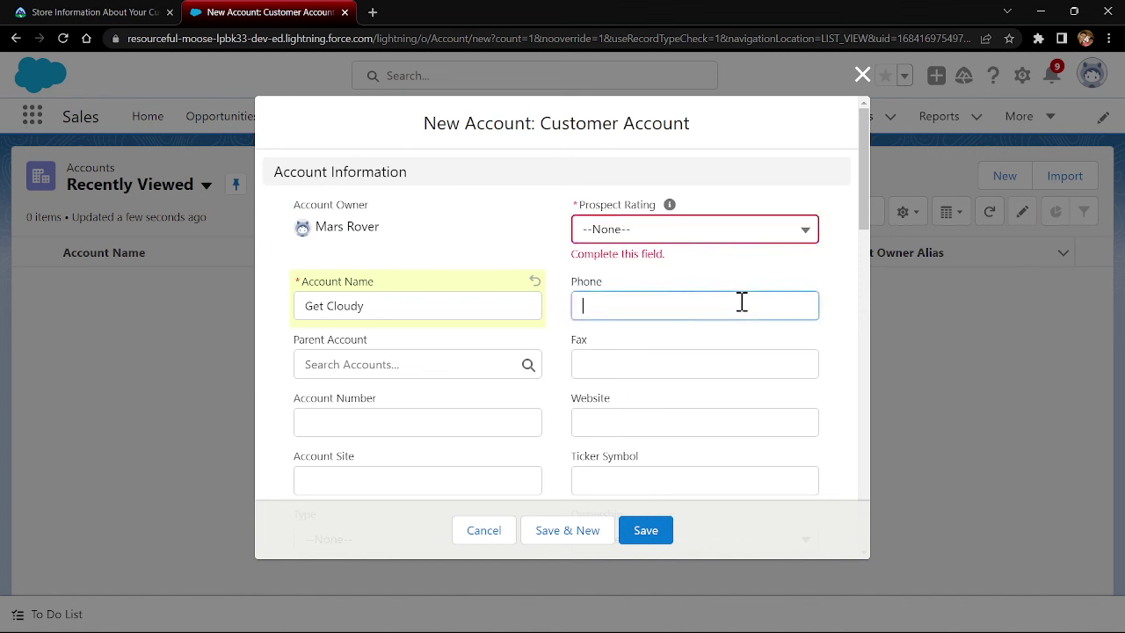
{"action": "left_click", "coordinate": [736, 235]}
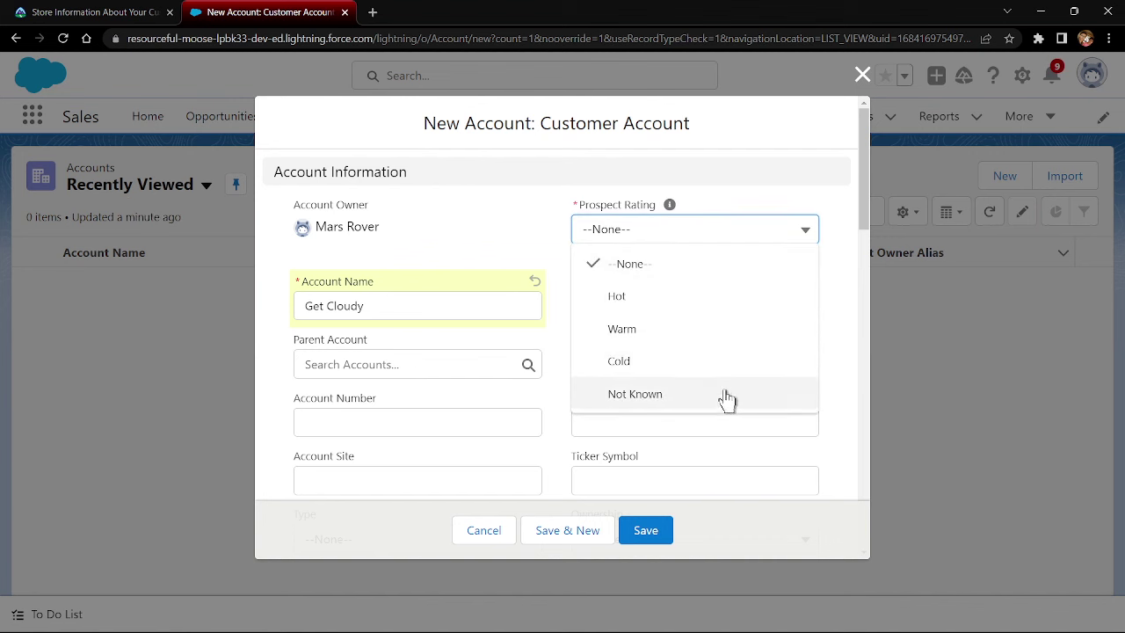
{"action": "left_click", "coordinate": [726, 397]}
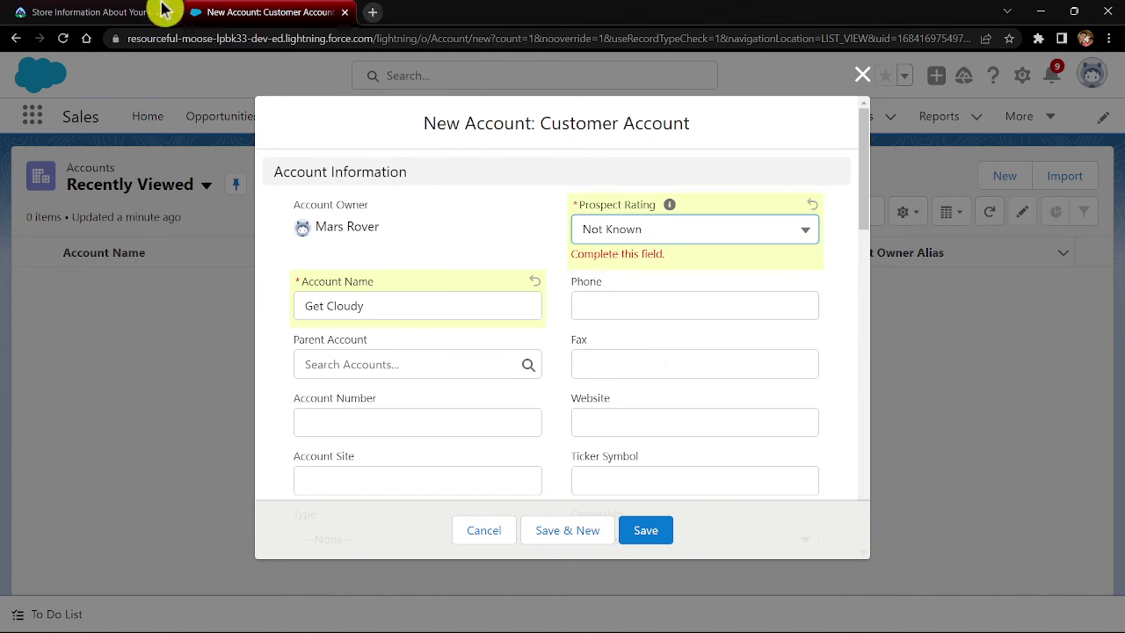
- Switch to the Trailhead unit and review its instructions for creating the Get Cloudy account and its contacts
{"action": "left_click", "coordinate": [90, 12]}
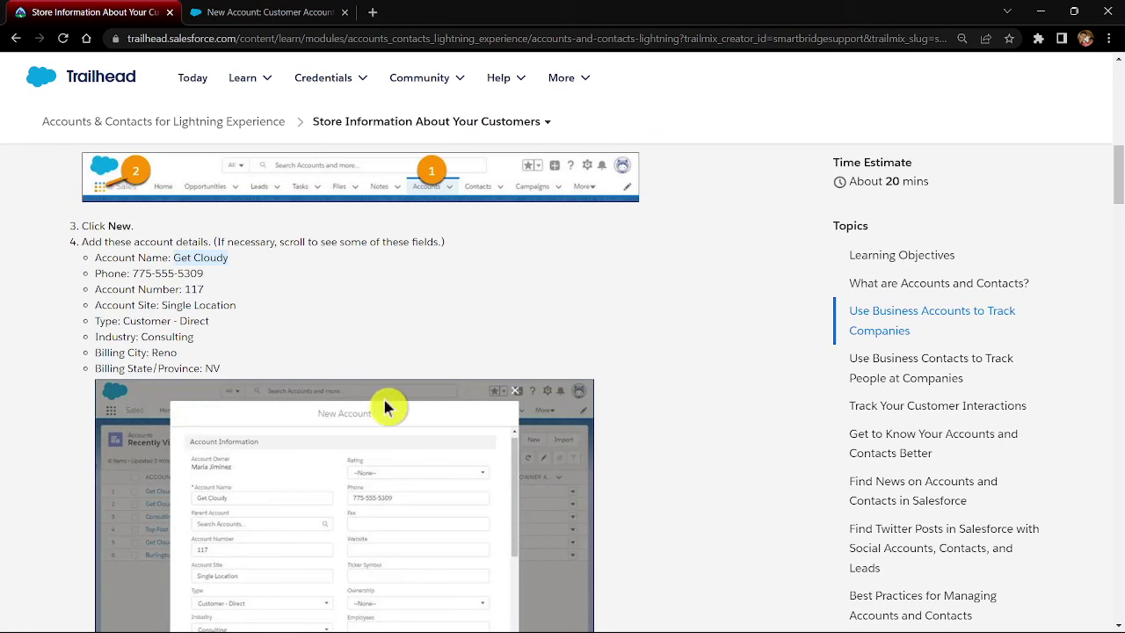
{"action": "scroll", "coordinate": [387, 407], "scroll_direction": "down", "scroll_amount": 1}
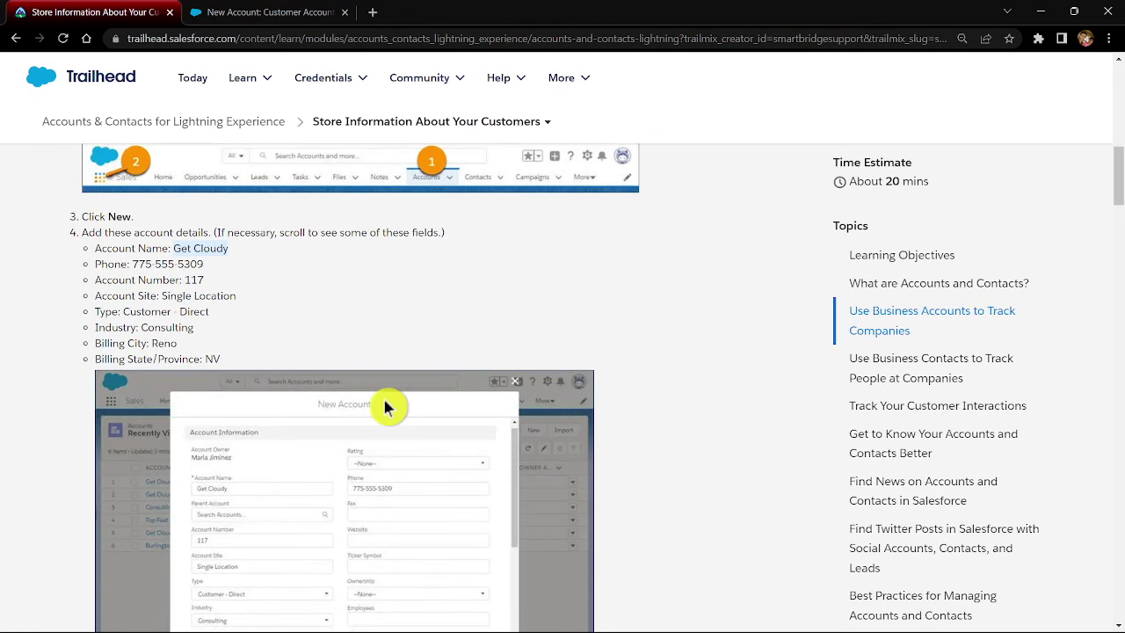
{"action": "scroll", "coordinate": [386, 407], "scroll_direction": "down", "scroll_amount": 5}
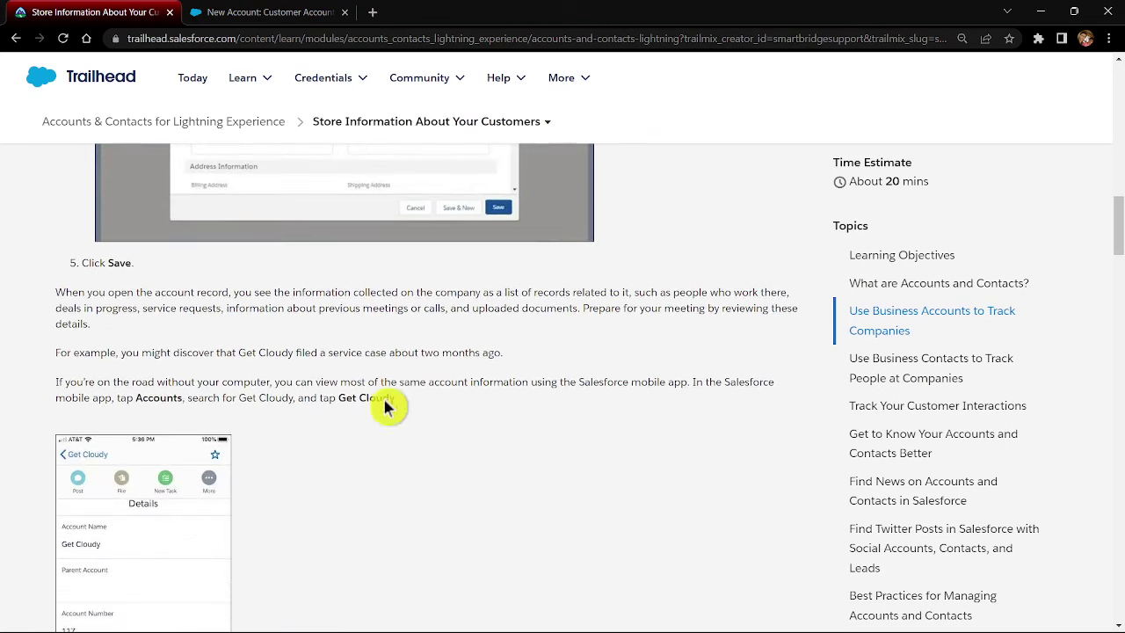
{"action": "scroll", "coordinate": [386, 407], "scroll_direction": "down", "scroll_amount": 5}
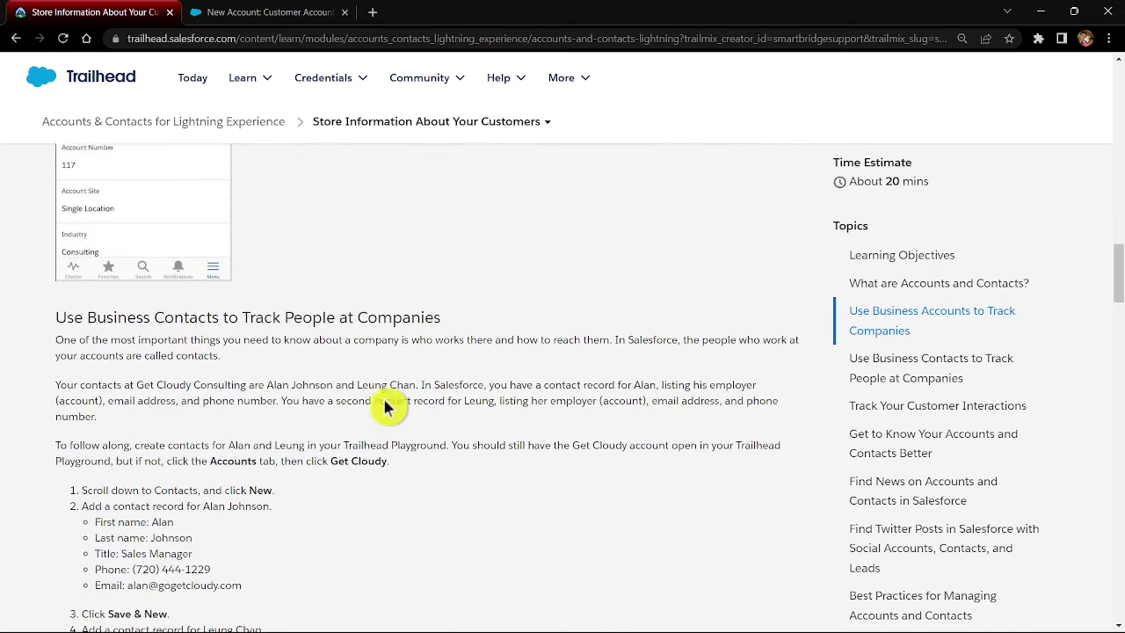
{"action": "scroll", "coordinate": [386, 407], "scroll_direction": "down", "scroll_amount": 1}
{"action": "scroll", "coordinate": [387, 407], "scroll_direction": "up", "scroll_amount": 2}
{"action": "scroll", "coordinate": [387, 407], "scroll_direction": "down", "scroll_amount": 1}
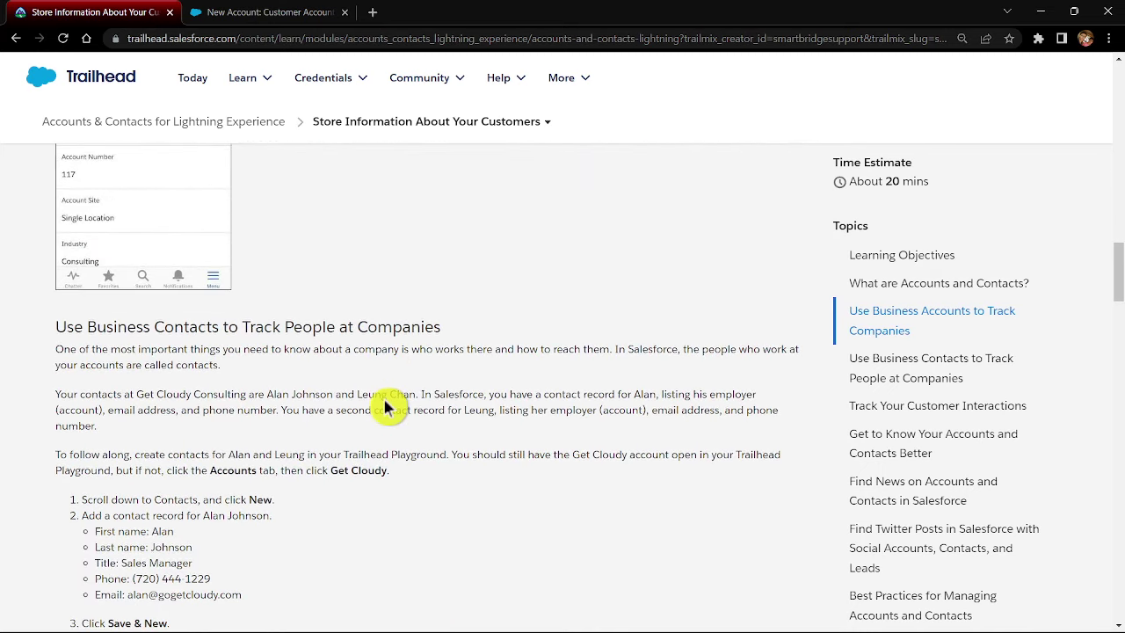
{"action": "scroll", "coordinate": [387, 406], "scroll_direction": "down", "scroll_amount": 2}
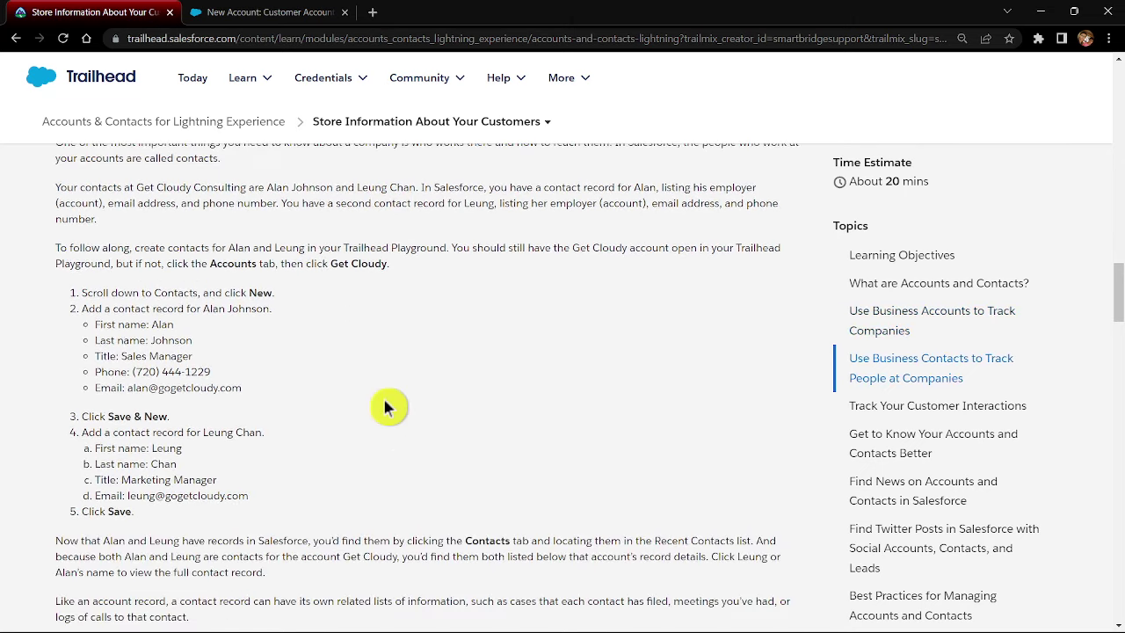
{"action": "scroll", "coordinate": [386, 407], "scroll_direction": "down", "scroll_amount": 1}
{"action": "scroll", "coordinate": [386, 406], "scroll_direction": "down", "scroll_amount": 2}
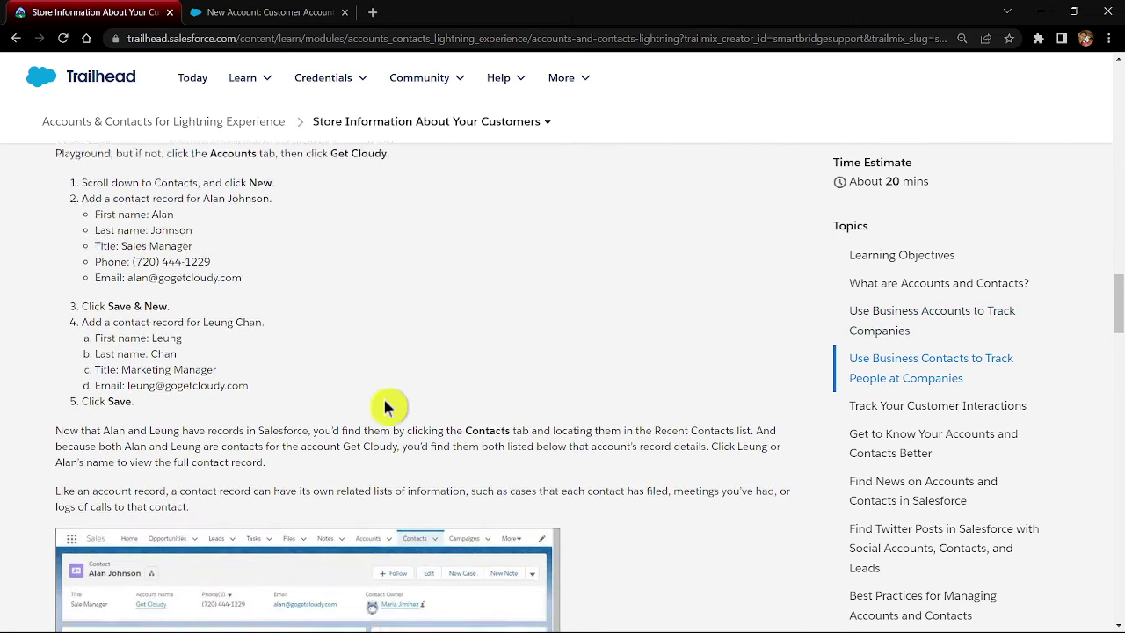
{"action": "scroll", "coordinate": [387, 407], "scroll_direction": "up", "scroll_amount": 10}
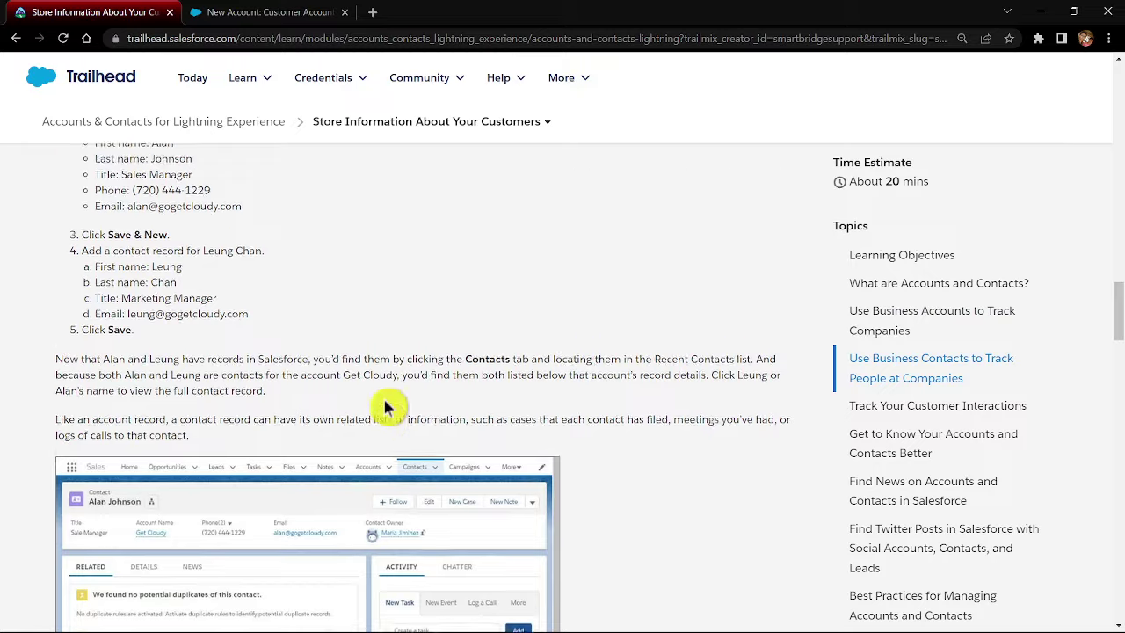
{"action": "scroll", "coordinate": [387, 407], "scroll_direction": "up", "scroll_amount": 12}
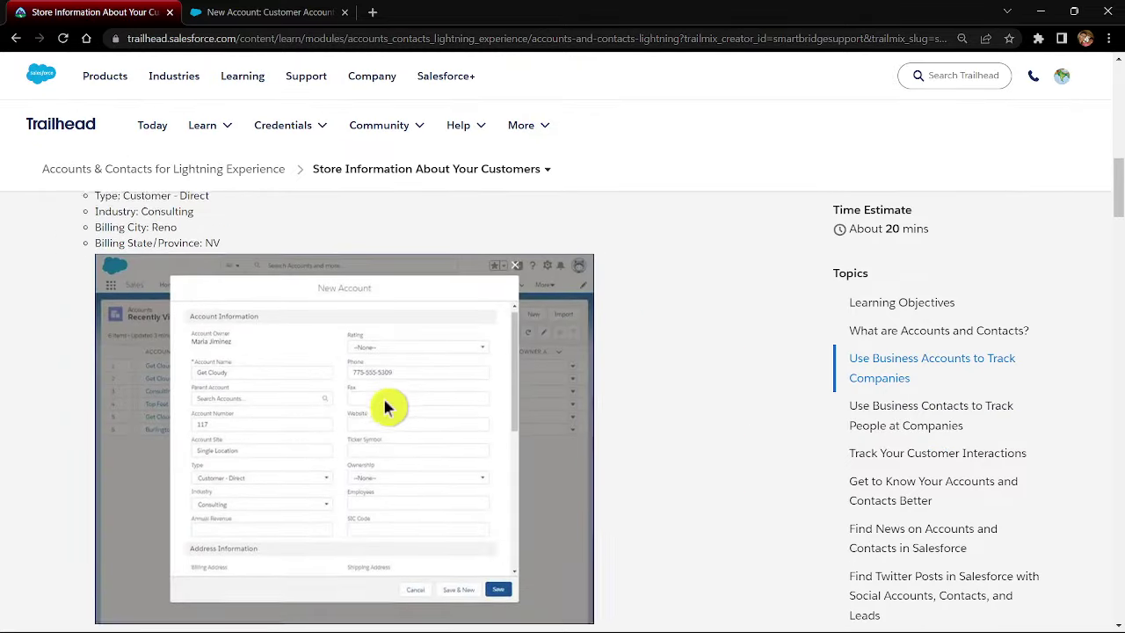
{"action": "scroll", "coordinate": [386, 400], "scroll_direction": "up", "scroll_amount": 2}
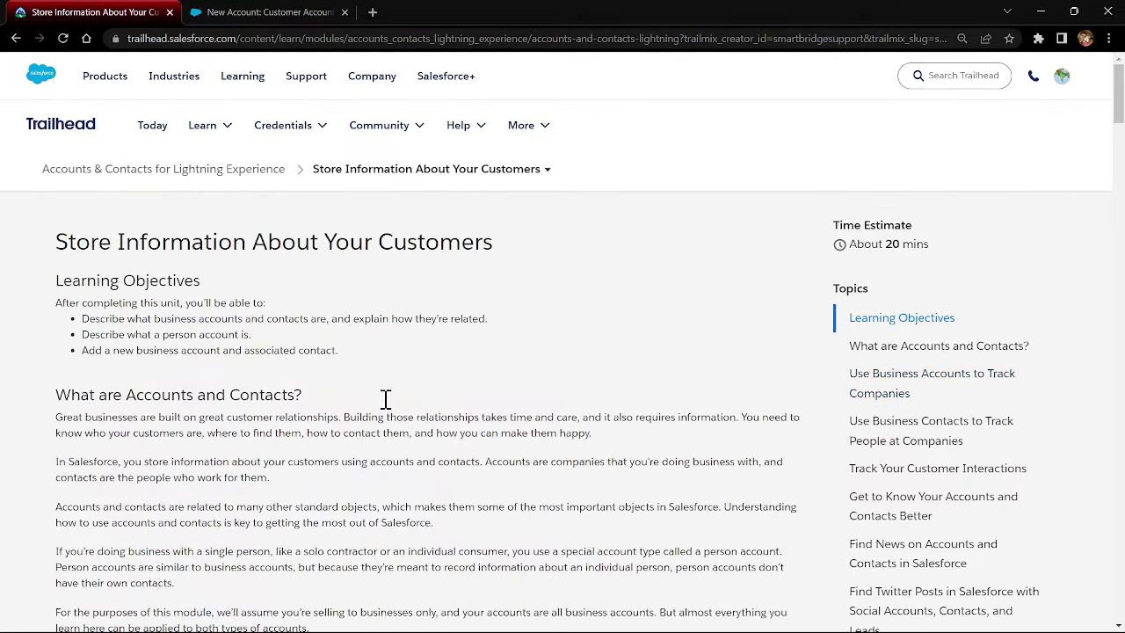
{"action": "scroll", "coordinate": [387, 407], "scroll_direction": "down", "scroll_amount": 5}
{"action": "scroll", "coordinate": [387, 407], "scroll_direction": "down", "scroll_amount": 1}
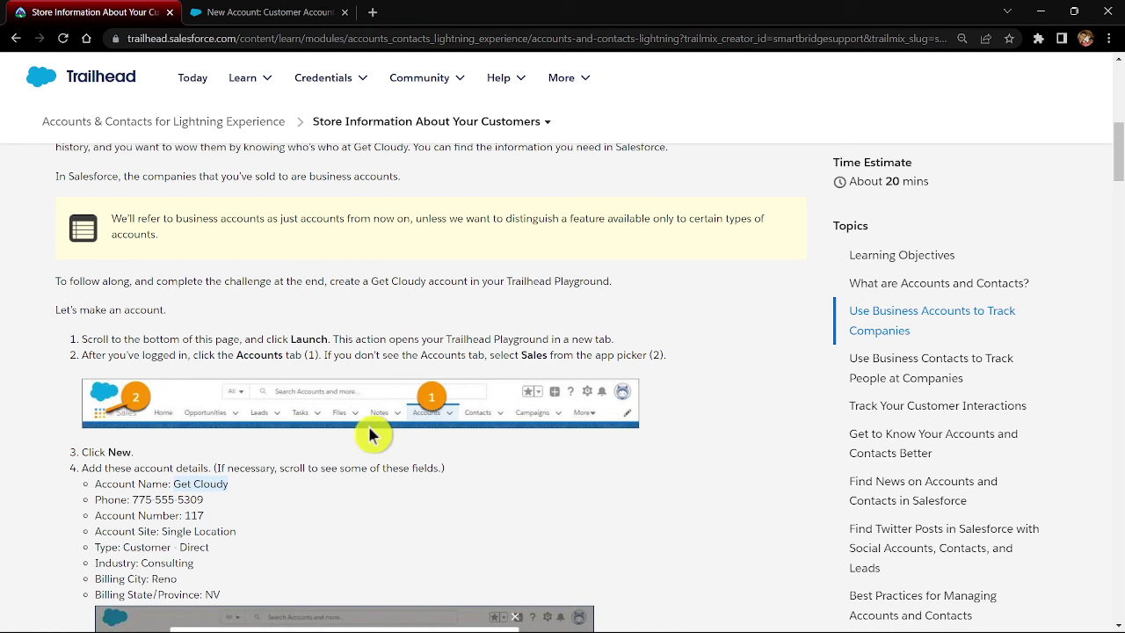
- Start a new customer account in the Trailhead Playground and enter Get Cloudy as its Account Name
{"action": "left_click", "coordinate": [283, 11]}
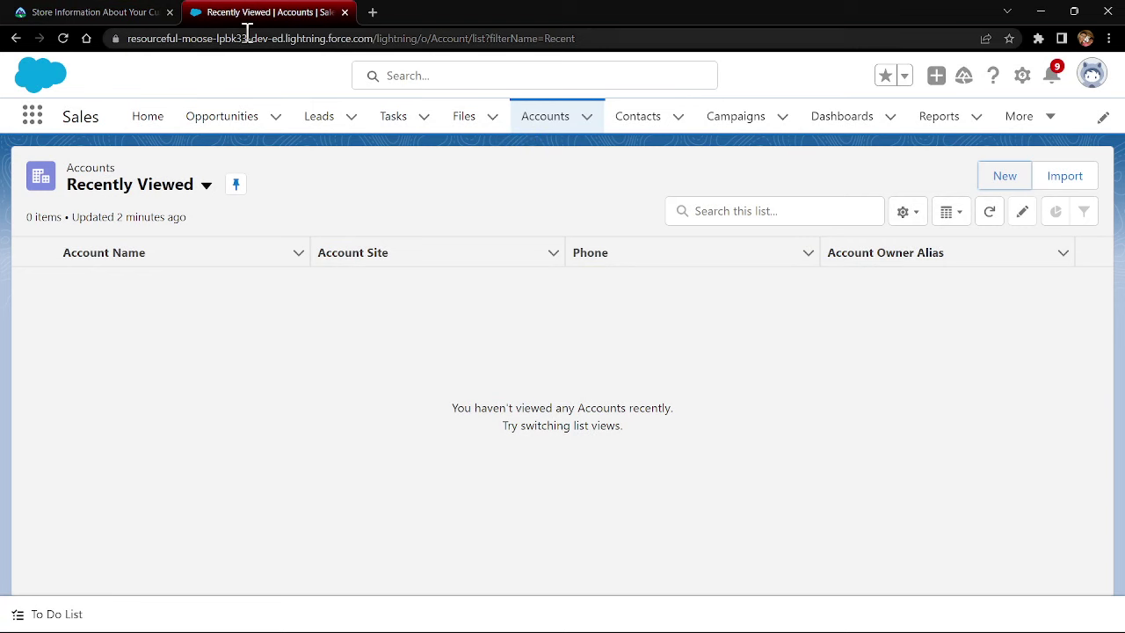
{"action": "left_click", "coordinate": [116, 21]}
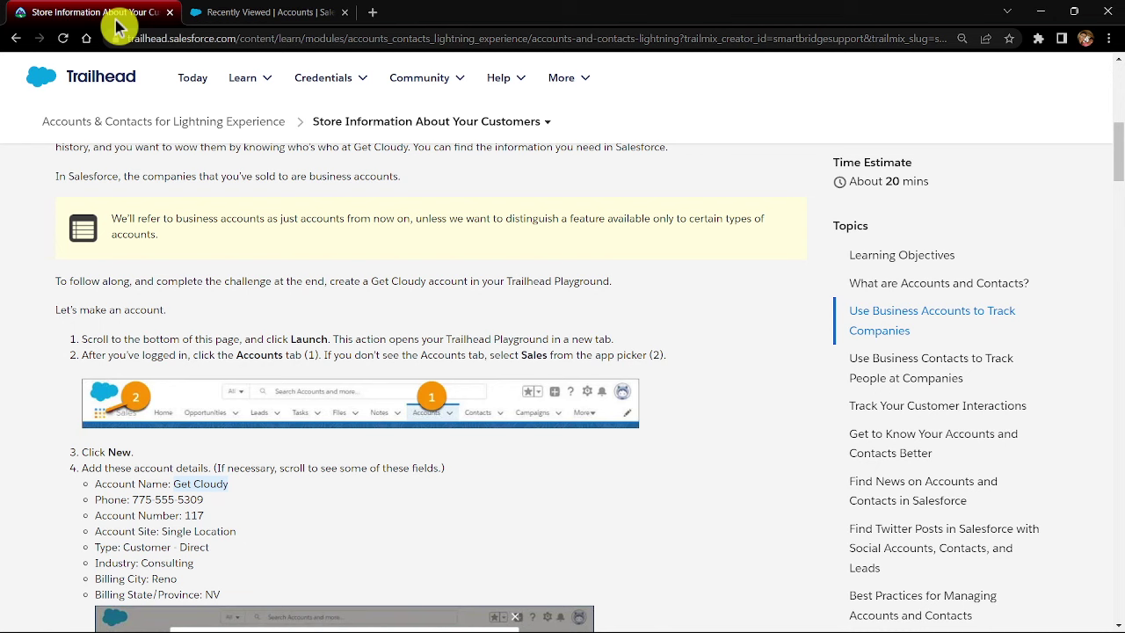
{"action": "scroll", "coordinate": [298, 244], "scroll_direction": "down", "scroll_amount": 3}
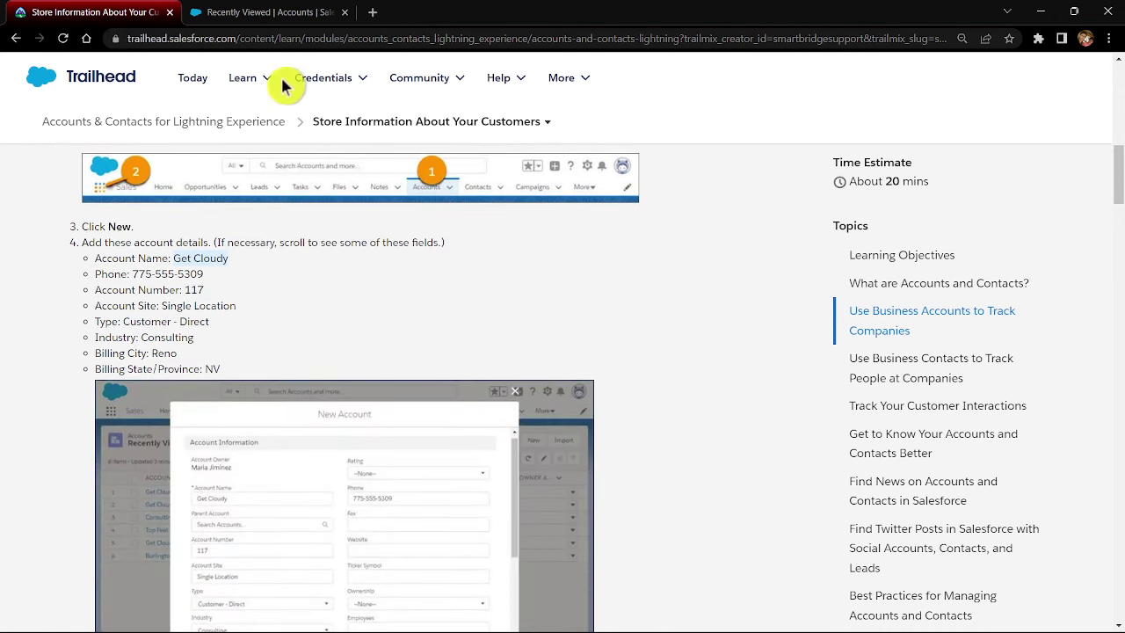
{"action": "left_click", "coordinate": [246, 11]}
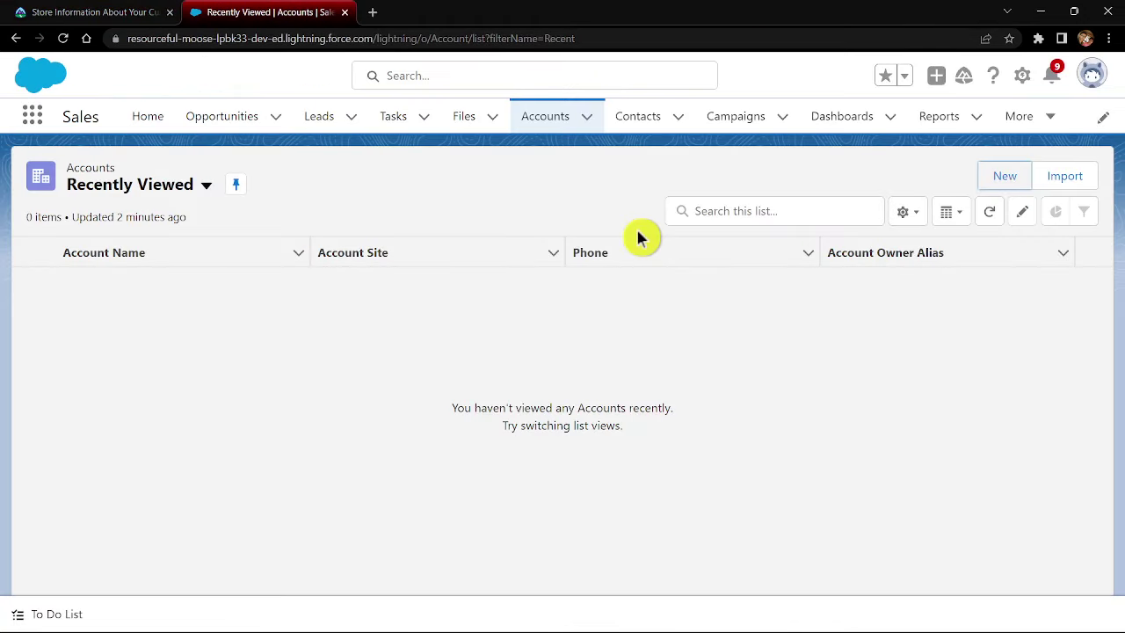
{"action": "left_click", "coordinate": [1002, 186]}
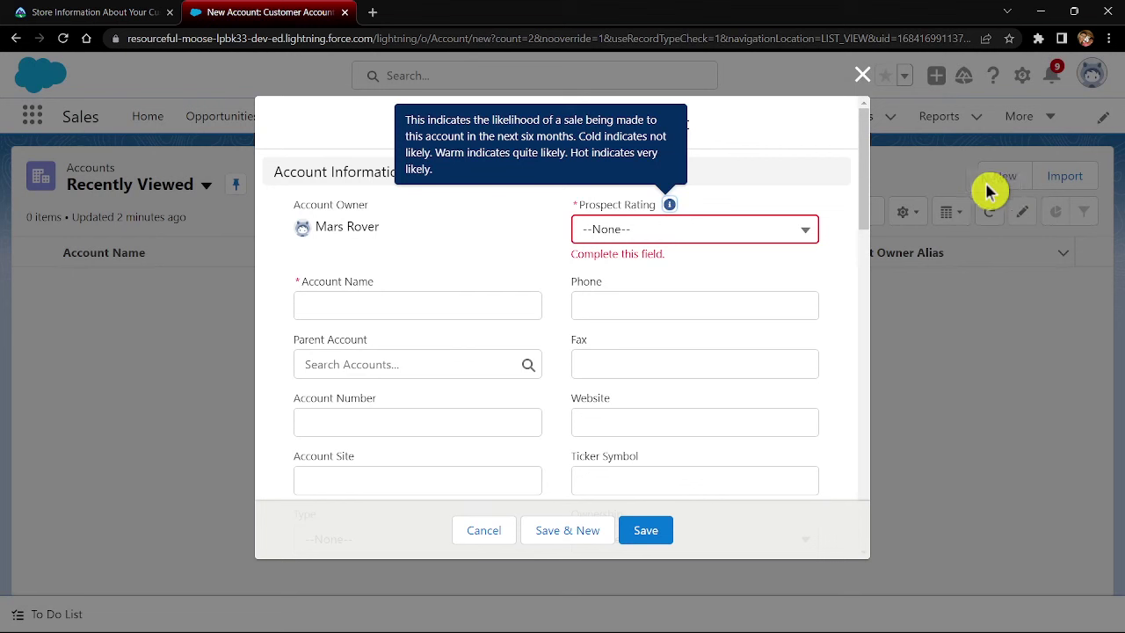
{"action": "left_click", "coordinate": [484, 315]}
{"action": "type", "text": "Get Cloudy"}
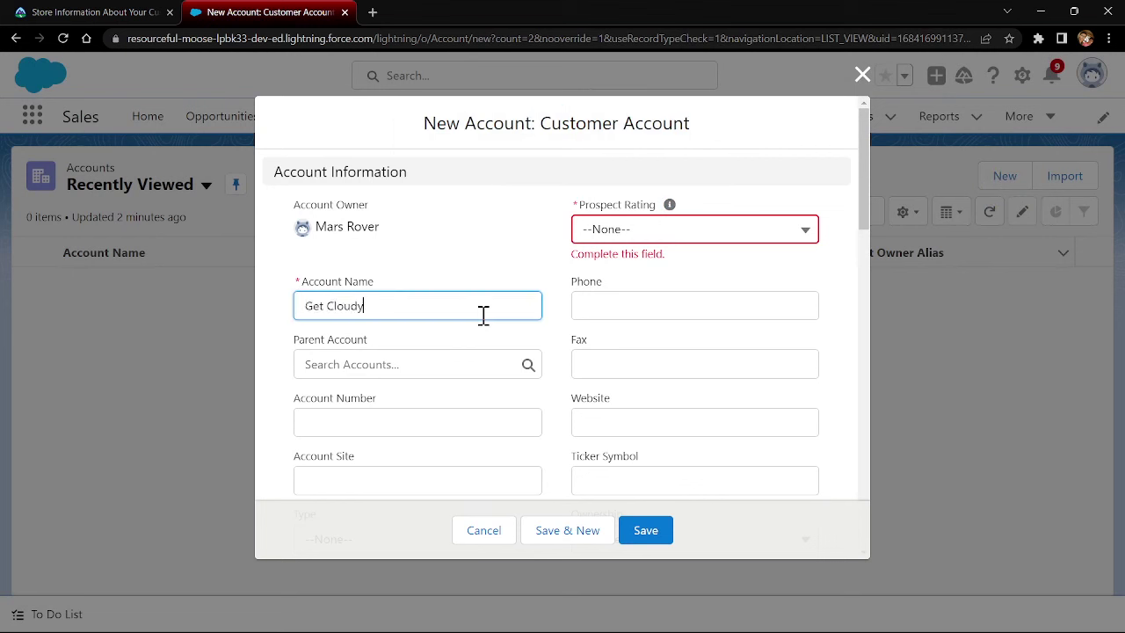
- Set the new account's Prospect Rating to Warm and look through the form's remaining fields
{"action": "left_click", "coordinate": [659, 228]}
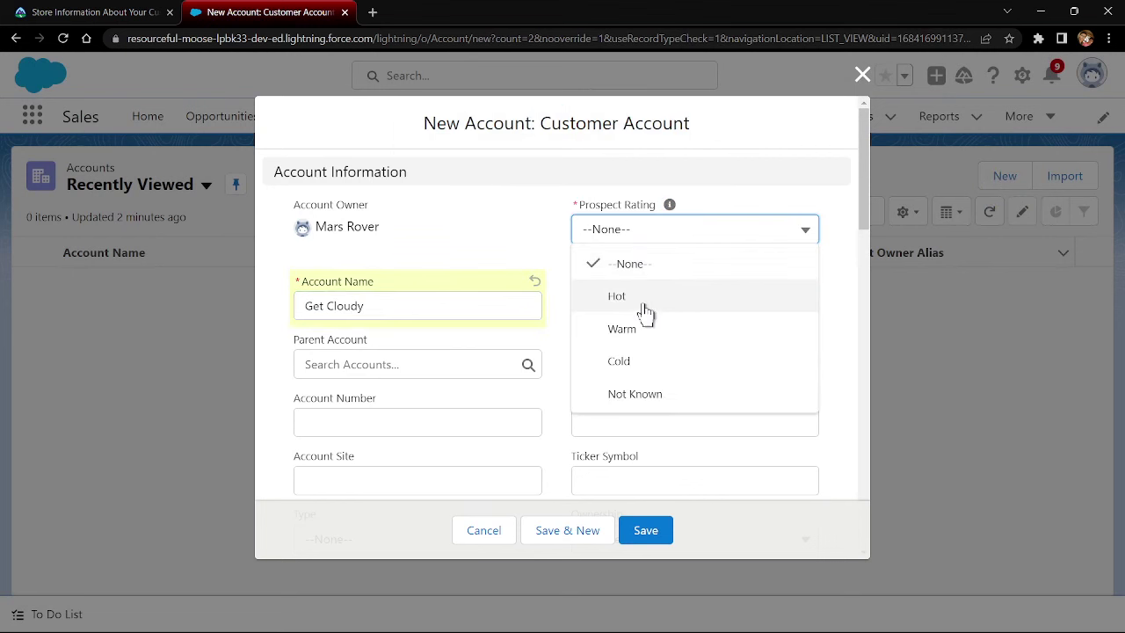
{"action": "left_click", "coordinate": [635, 332]}
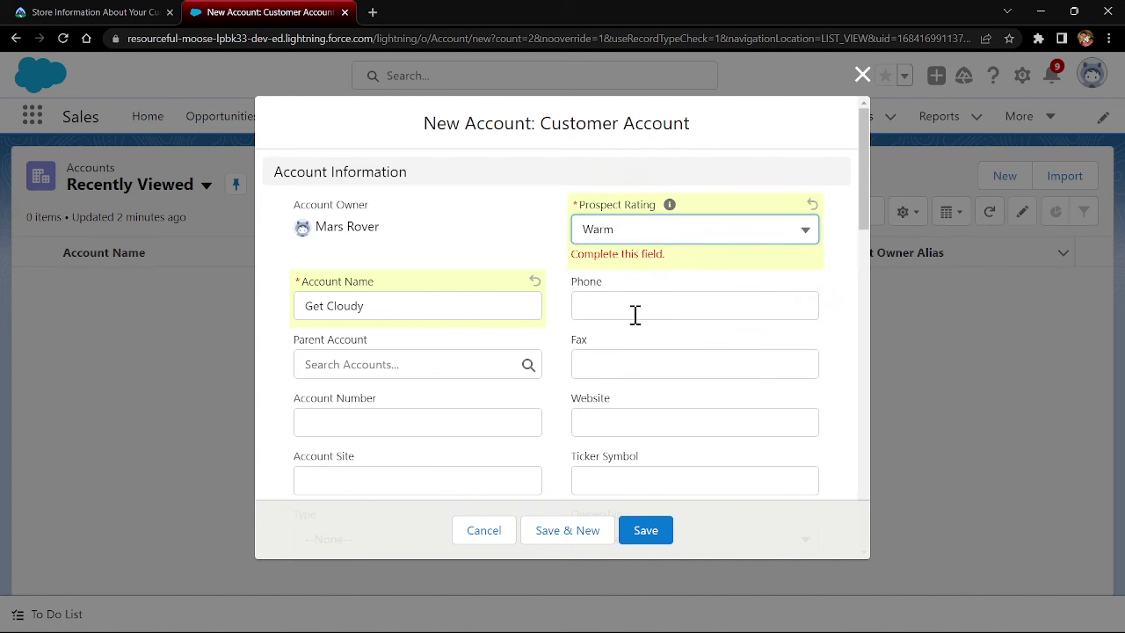
{"action": "left_click", "coordinate": [636, 315]}
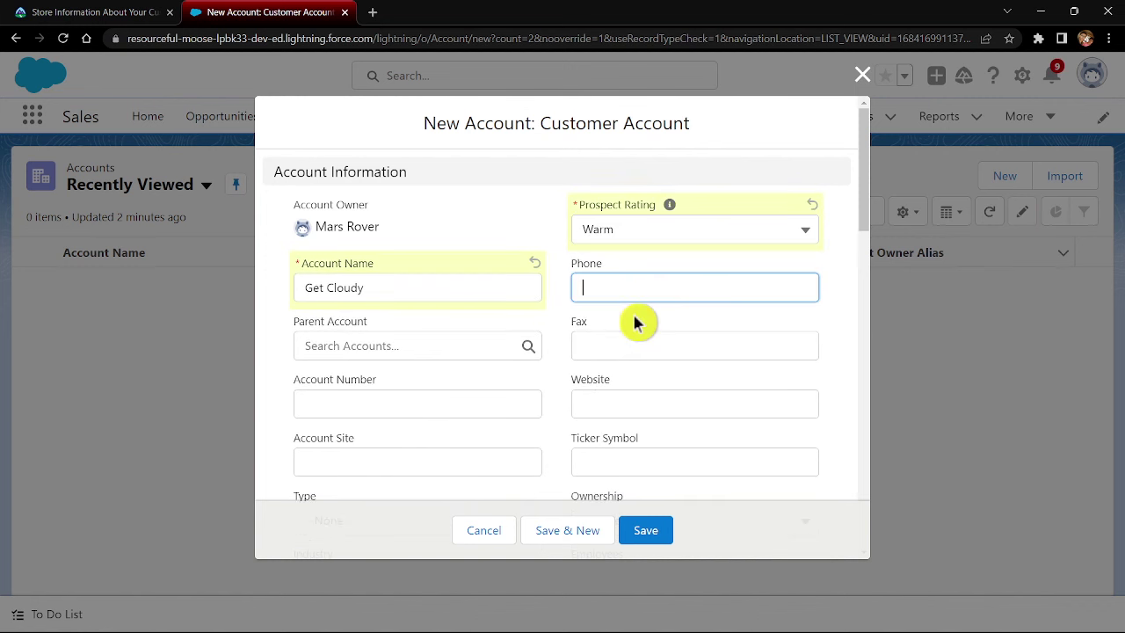
{"action": "scroll", "coordinate": [503, 367], "scroll_direction": "down", "scroll_amount": 4}
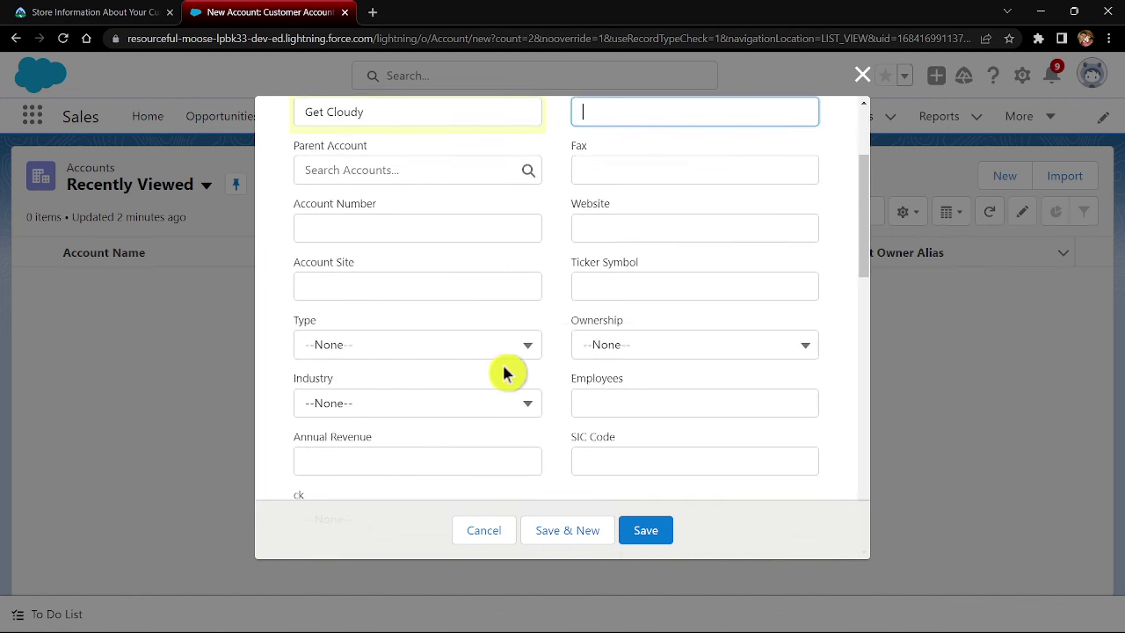
{"action": "scroll", "coordinate": [504, 367], "scroll_direction": "down", "scroll_amount": 8}
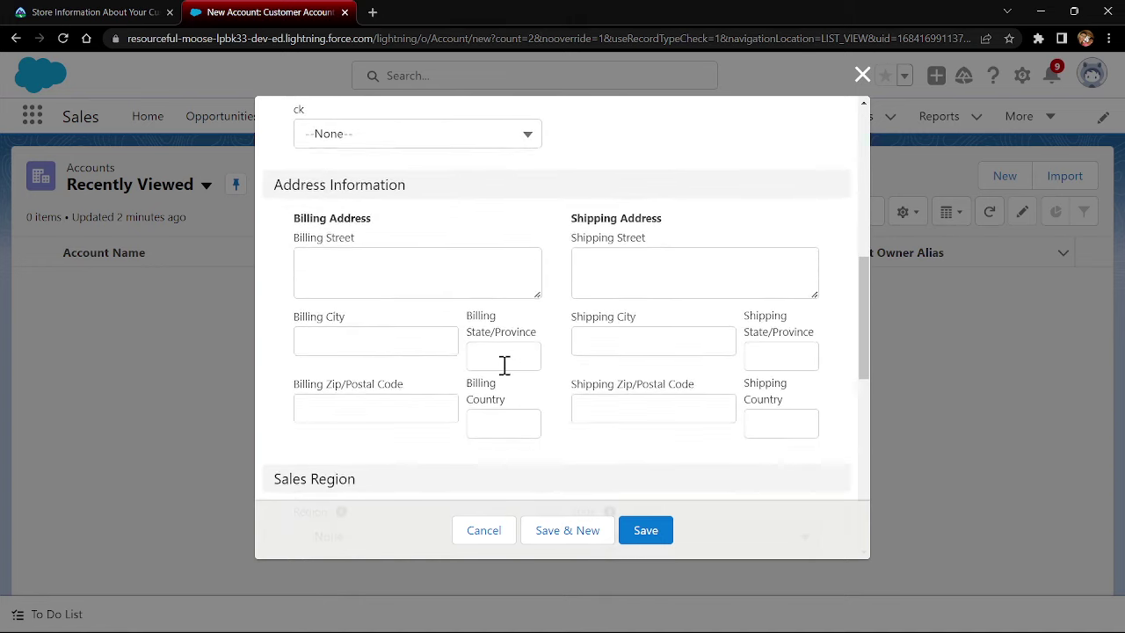
{"action": "scroll", "coordinate": [503, 373], "scroll_direction": "down", "scroll_amount": 3}
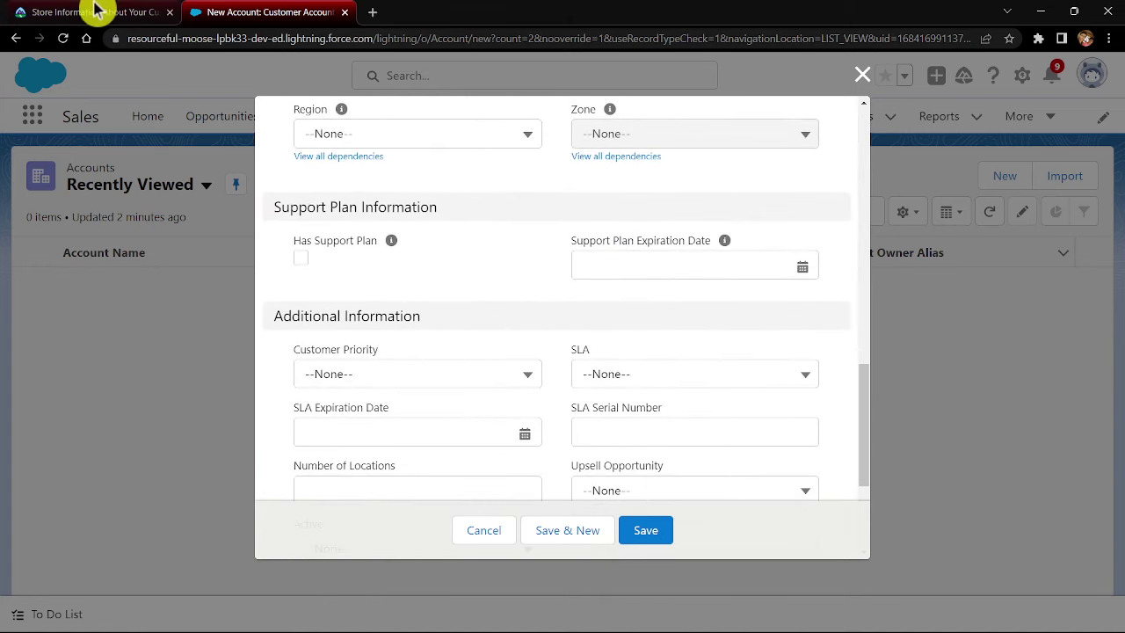
- Switch to the Trailhead unit and examine its contact instructions and the details required by the Add a contact to an account challenge
{"action": "left_click", "coordinate": [100, 11]}
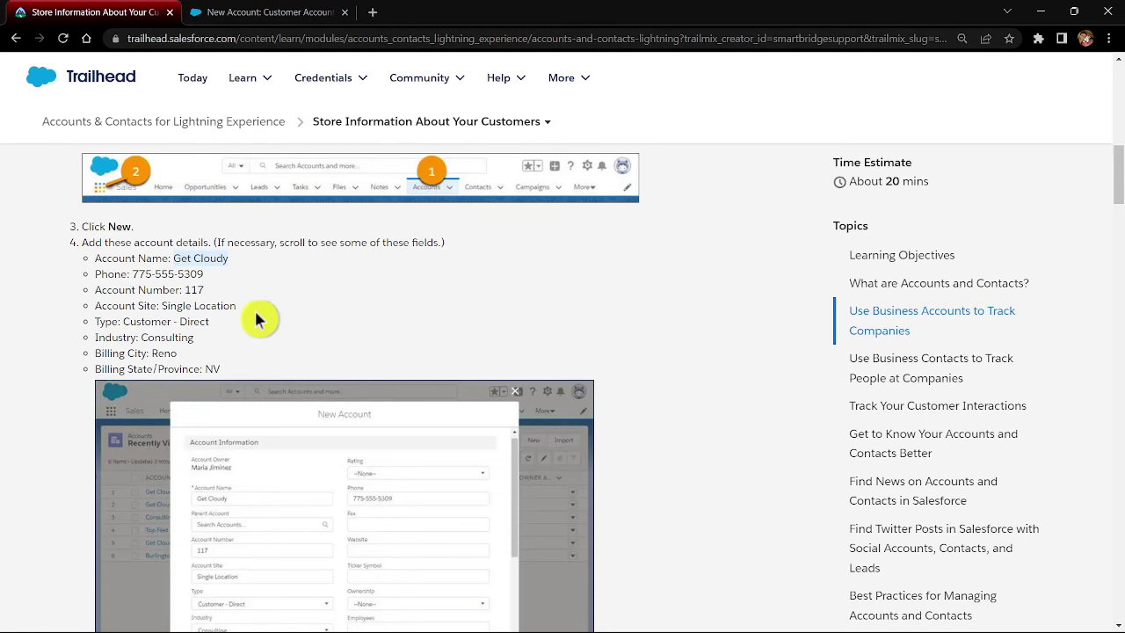
{"action": "scroll", "coordinate": [256, 312], "scroll_direction": "down", "scroll_amount": 3}
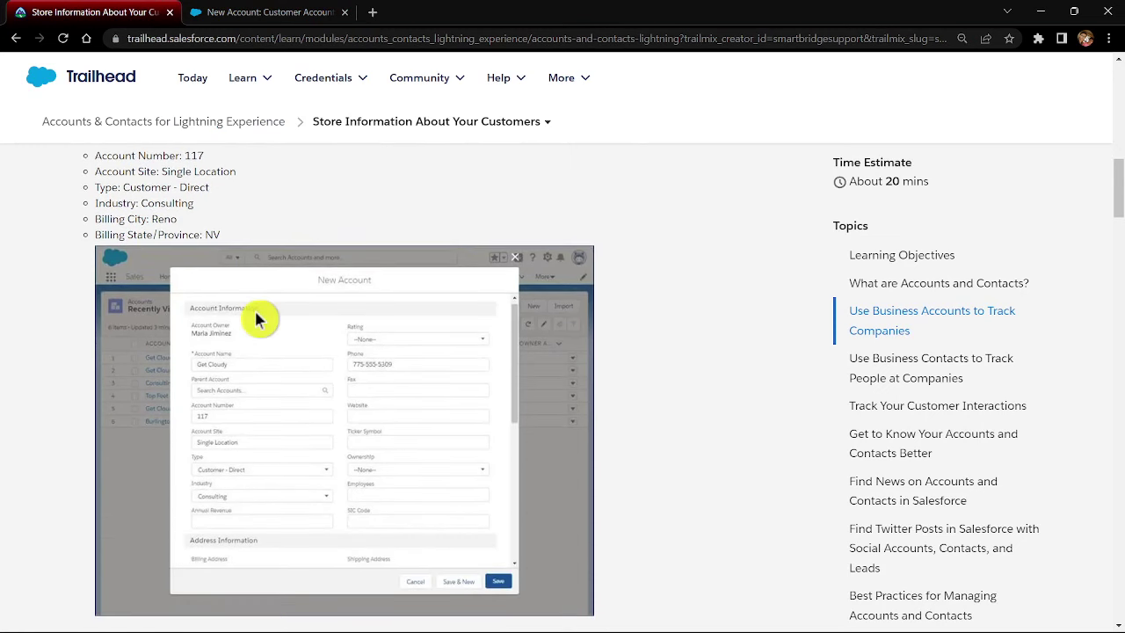
{"action": "scroll", "coordinate": [256, 313], "scroll_direction": "down", "scroll_amount": 1}
{"action": "scroll", "coordinate": [256, 314], "scroll_direction": "down", "scroll_amount": 6}
{"action": "scroll", "coordinate": [256, 314], "scroll_direction": "down", "scroll_amount": 15}
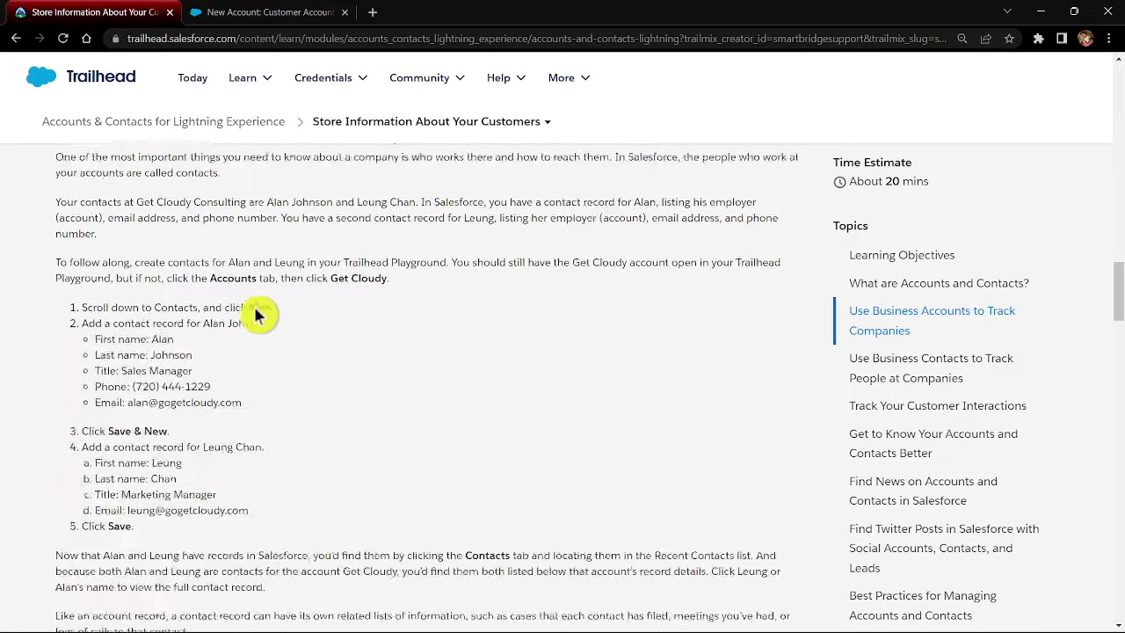
{"action": "scroll", "coordinate": [257, 314], "scroll_direction": "down", "scroll_amount": 10}
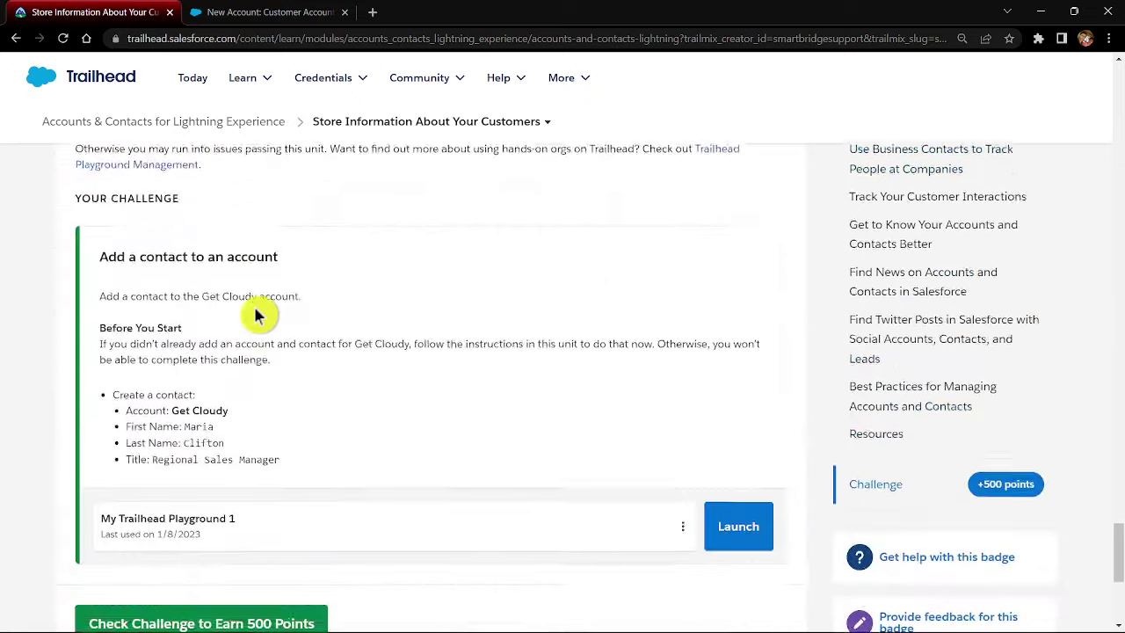
{"action": "left_click", "coordinate": [330, 77]}
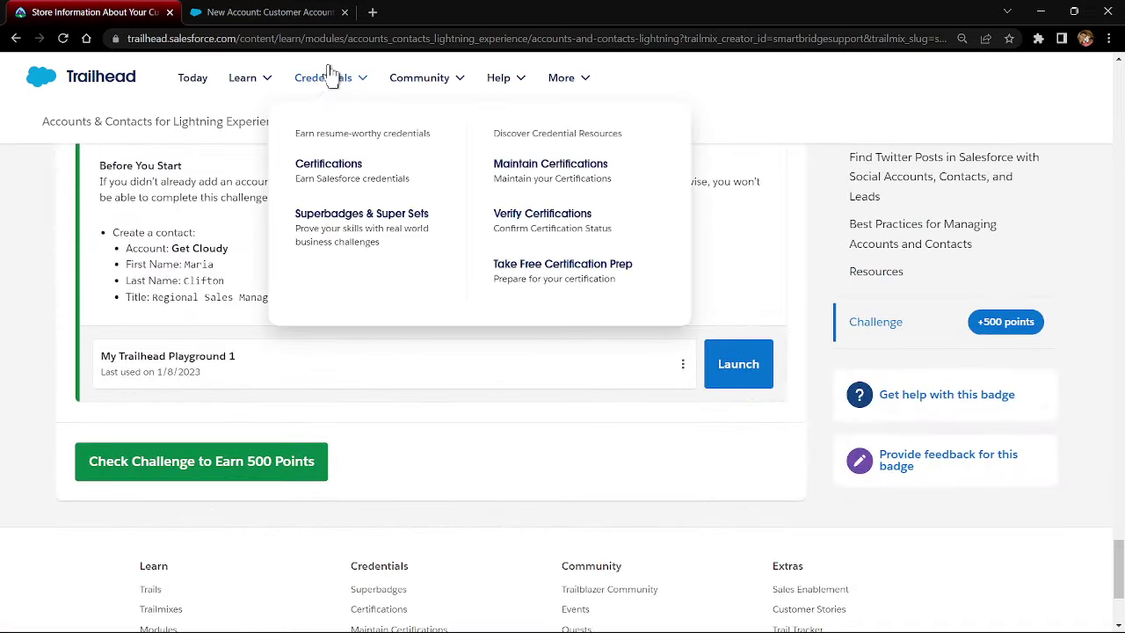
- Return to the Trailhead Playground and save the new Get Cloudy account
{"action": "left_click", "coordinate": [316, 12]}
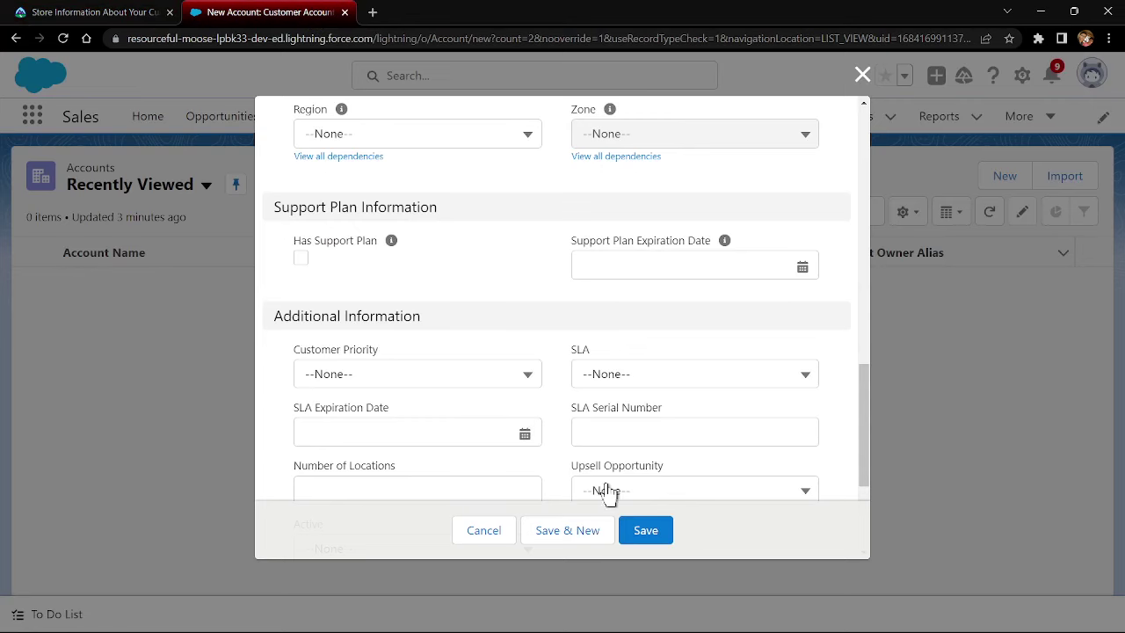
{"action": "left_click", "coordinate": [633, 531]}
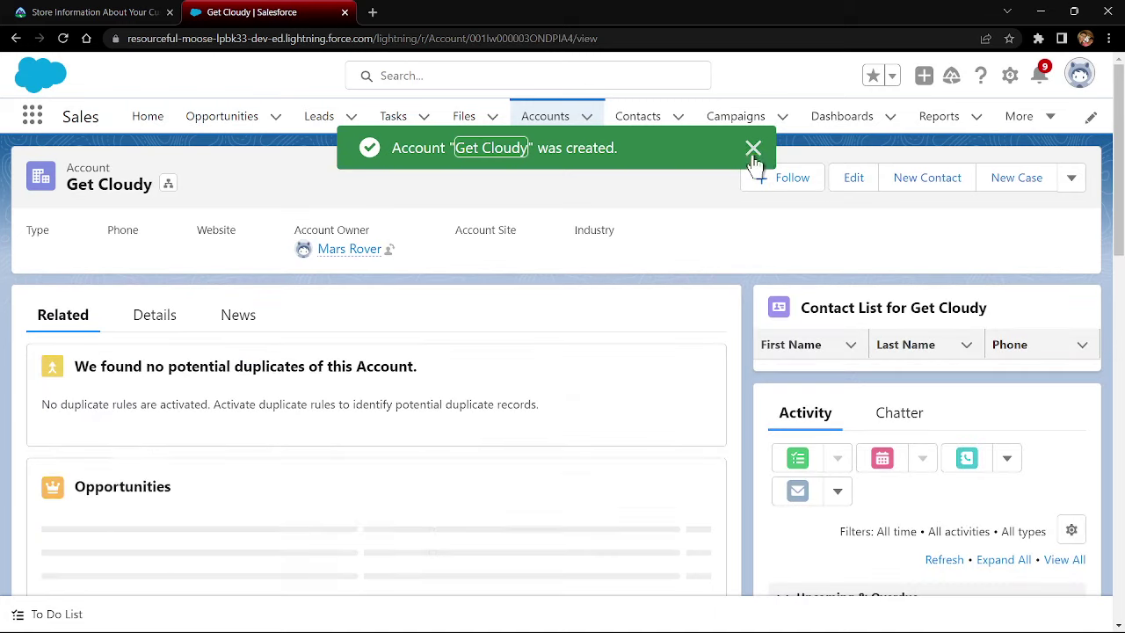
{"action": "left_click", "coordinate": [753, 154]}
- Start a new contact in the playground and copy the first name from the Trailhead challenge into its First Name
{"action": "left_click", "coordinate": [665, 131]}
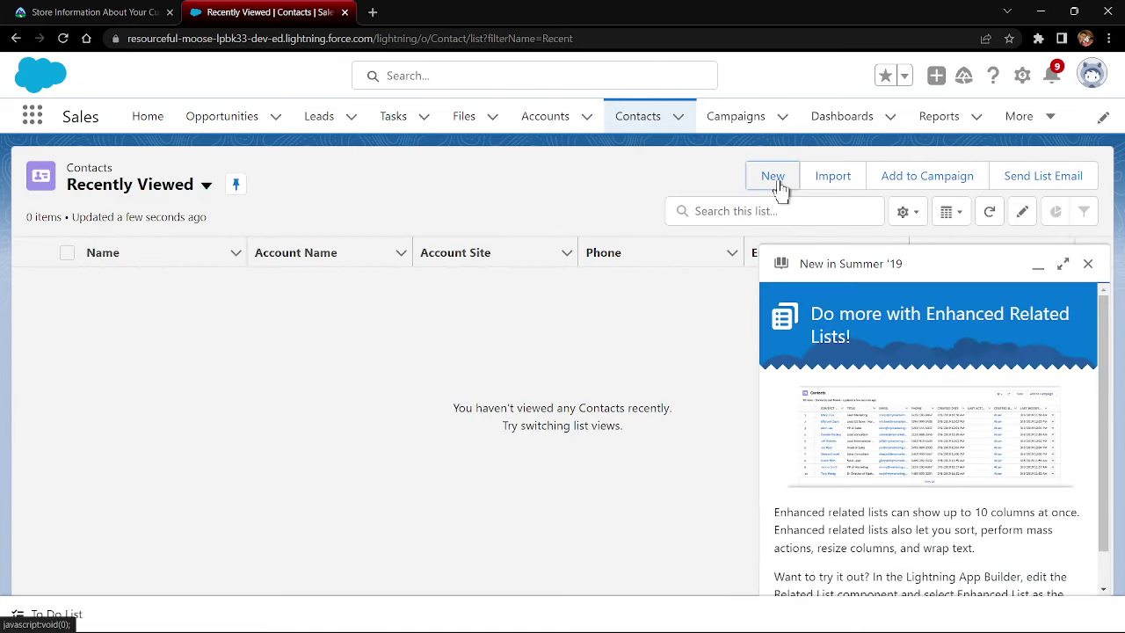
{"action": "left_click", "coordinate": [773, 178]}
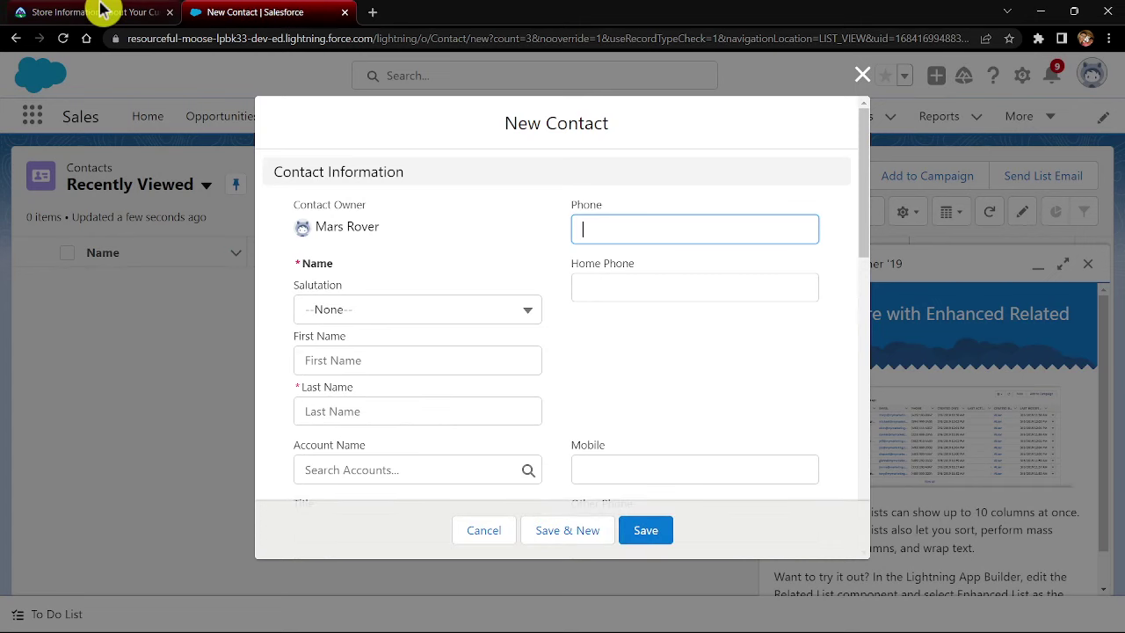
{"action": "left_click", "coordinate": [101, 10]}
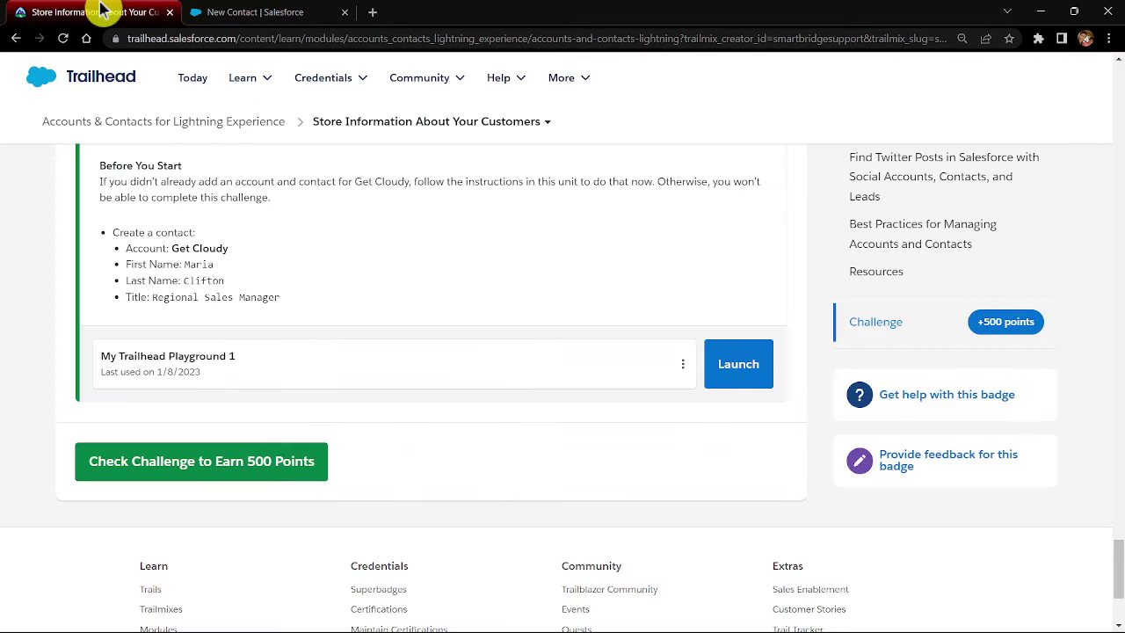
{"action": "double_click", "coordinate": [188, 264]}
{"action": "key", "text": "ctrl+c"}
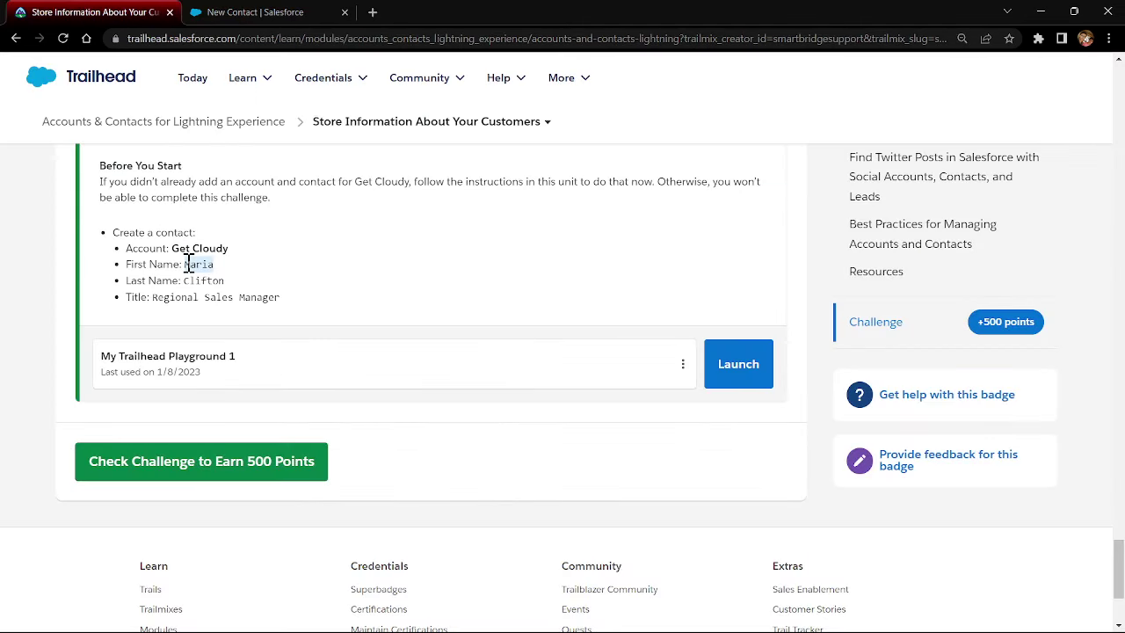
{"action": "left_click", "coordinate": [230, 15]}
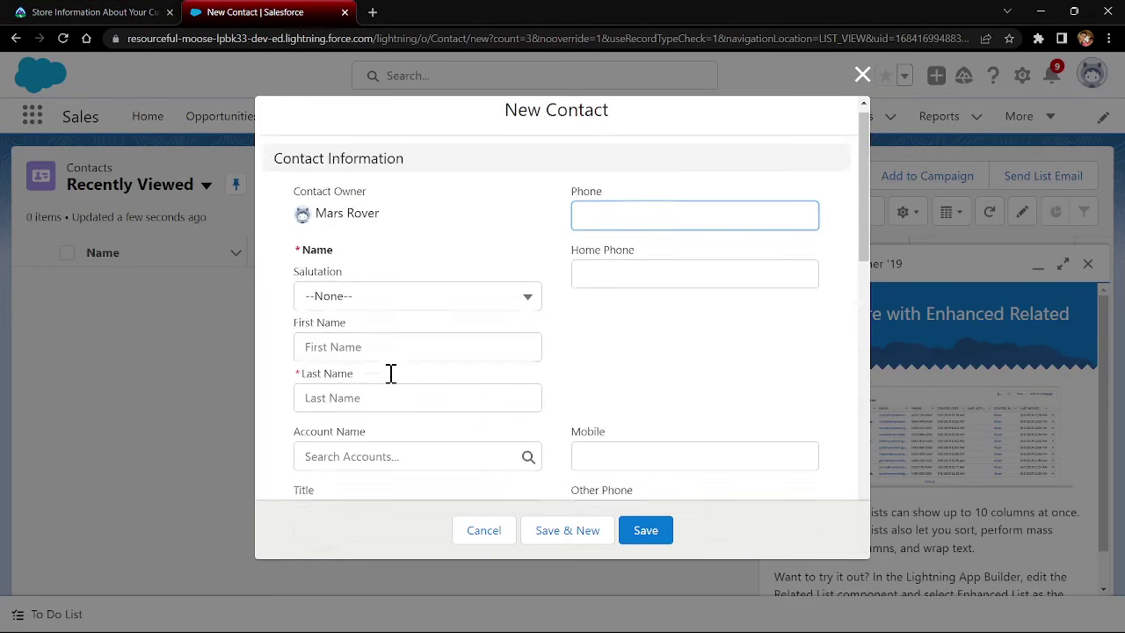
{"action": "scroll", "coordinate": [391, 374], "scroll_direction": "down", "scroll_amount": 1}
{"action": "left_click", "coordinate": [427, 252]}
{"action": "key", "text": "ctrl+v"}
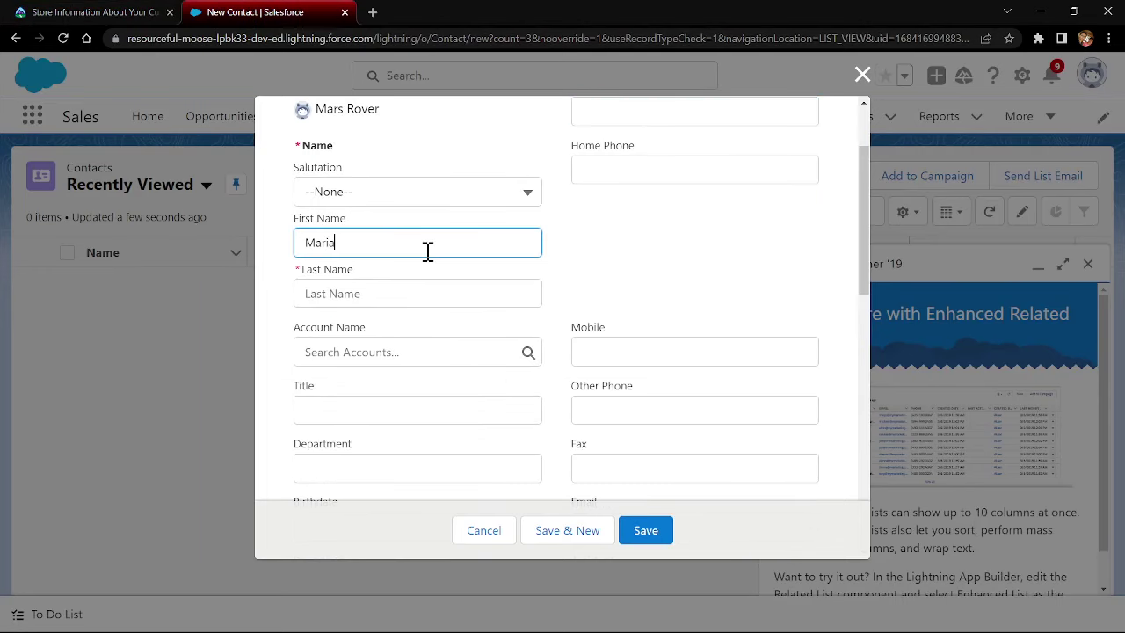
- Copy the last name from the Trailhead challenge into the new contact's Last Name
{"action": "left_click", "coordinate": [379, 299]}
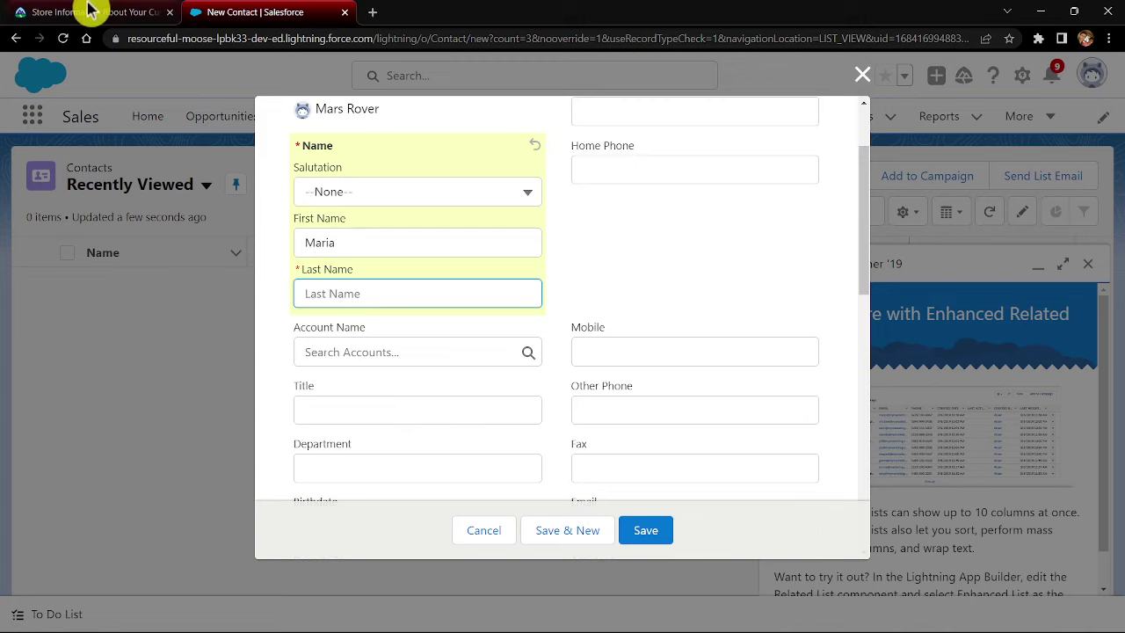
{"action": "left_click", "coordinate": [88, 10]}
{"action": "double_click", "coordinate": [213, 275]}
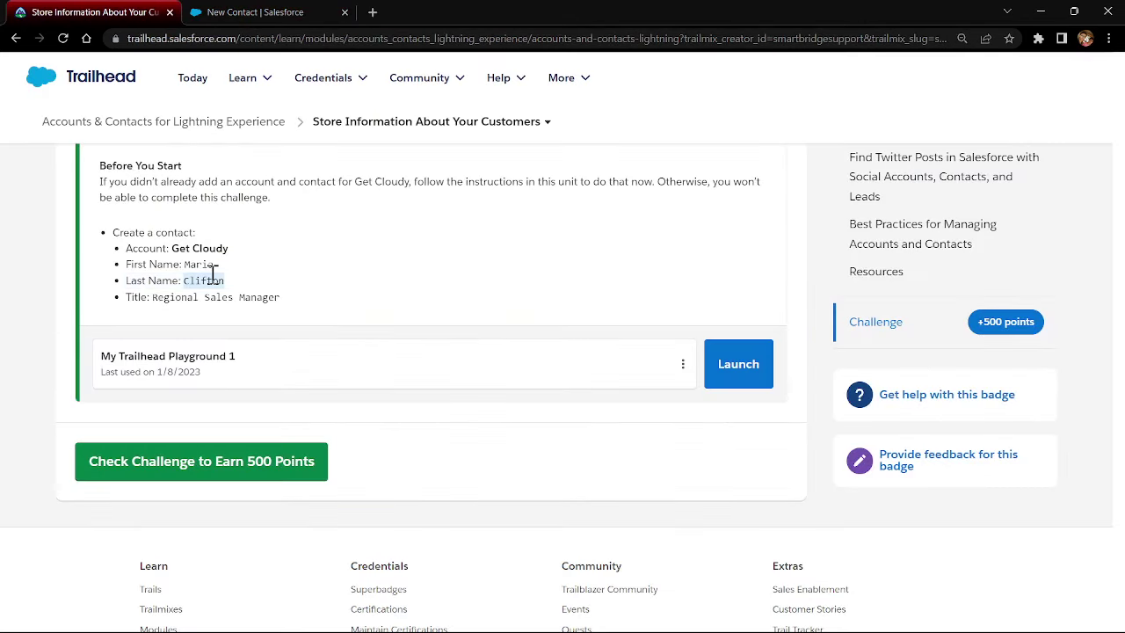
{"action": "key", "text": "ctrl+c"}
{"action": "left_click", "coordinate": [263, 11]}
{"action": "key", "text": "ctrl+v"}
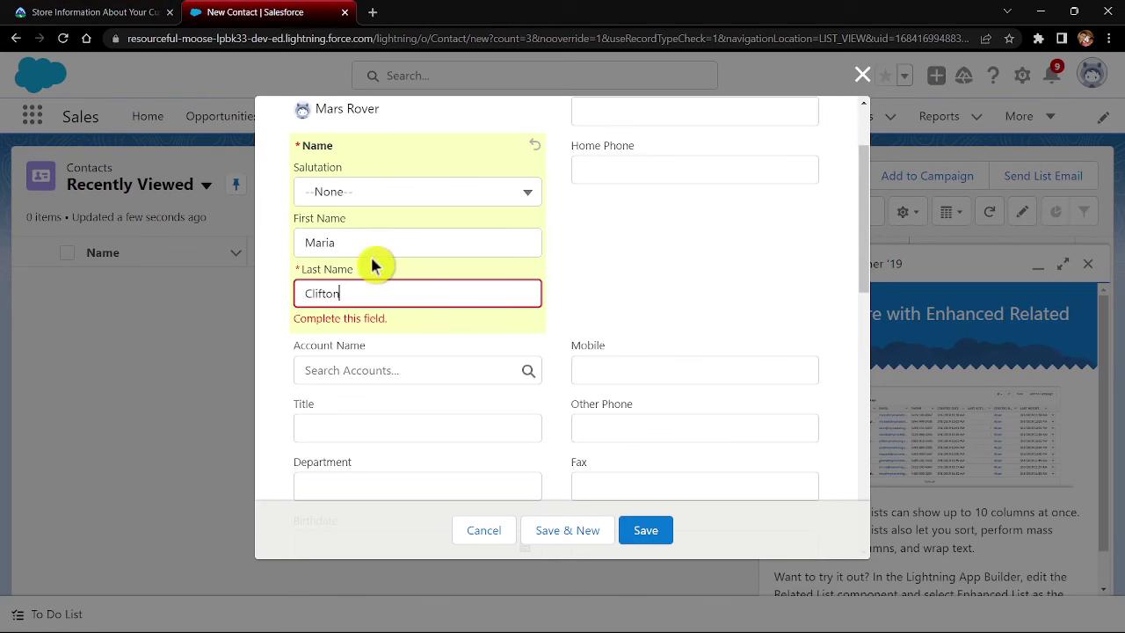
{"action": "left_click", "coordinate": [648, 294]}
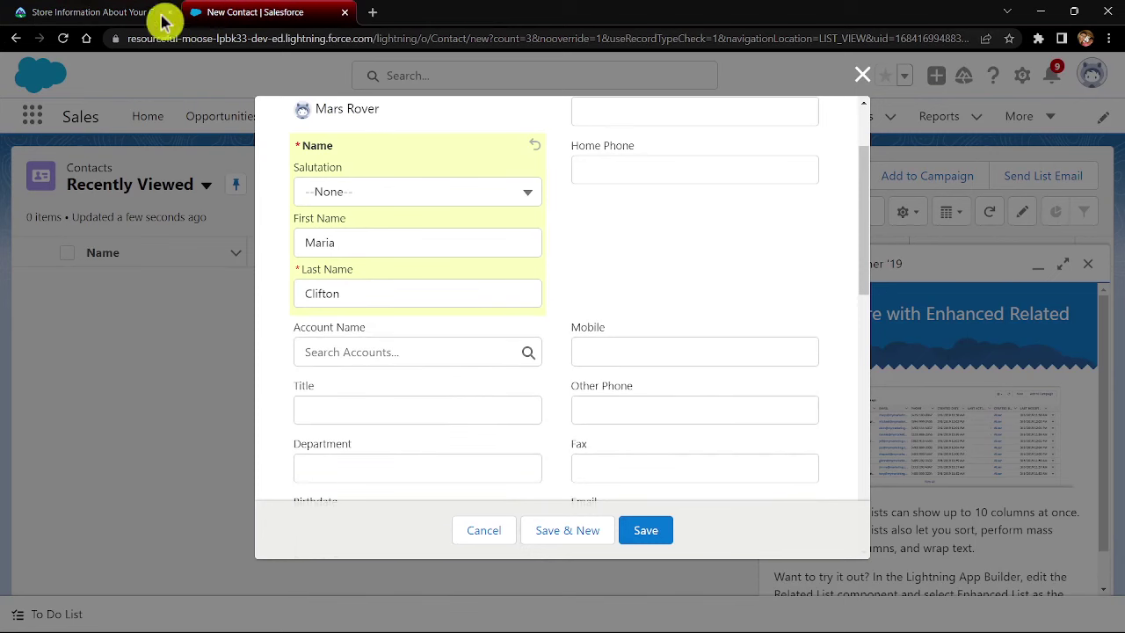
- Copy the title Regional Sales Manager from the Trailhead challenge into the new contact's Title
{"action": "left_click", "coordinate": [97, 11]}
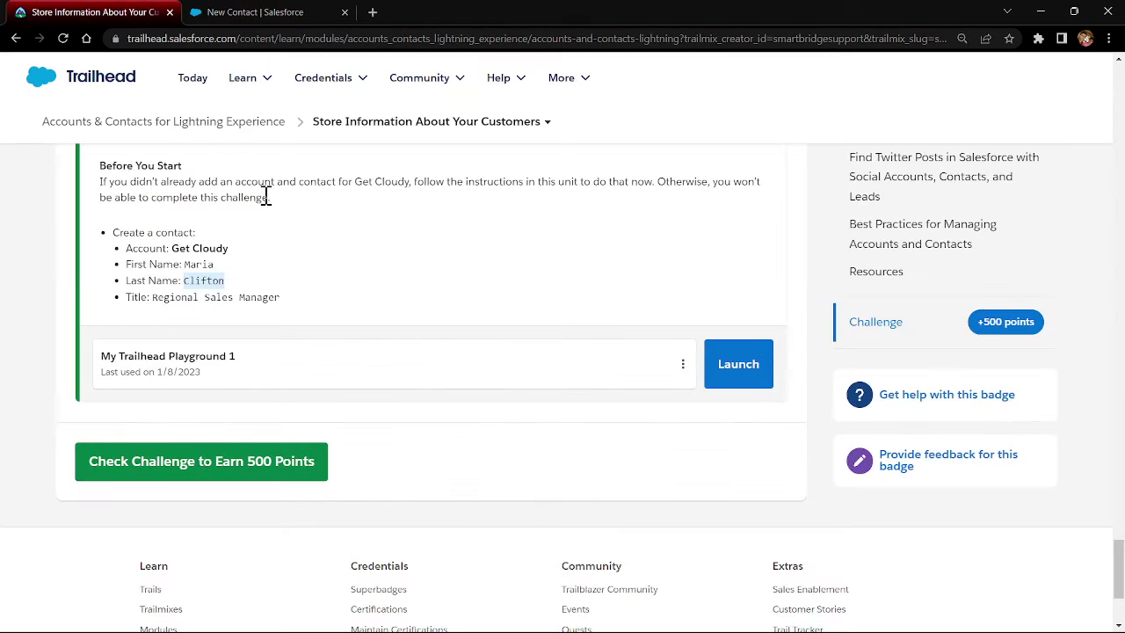
{"action": "left_click", "coordinate": [253, 11]}
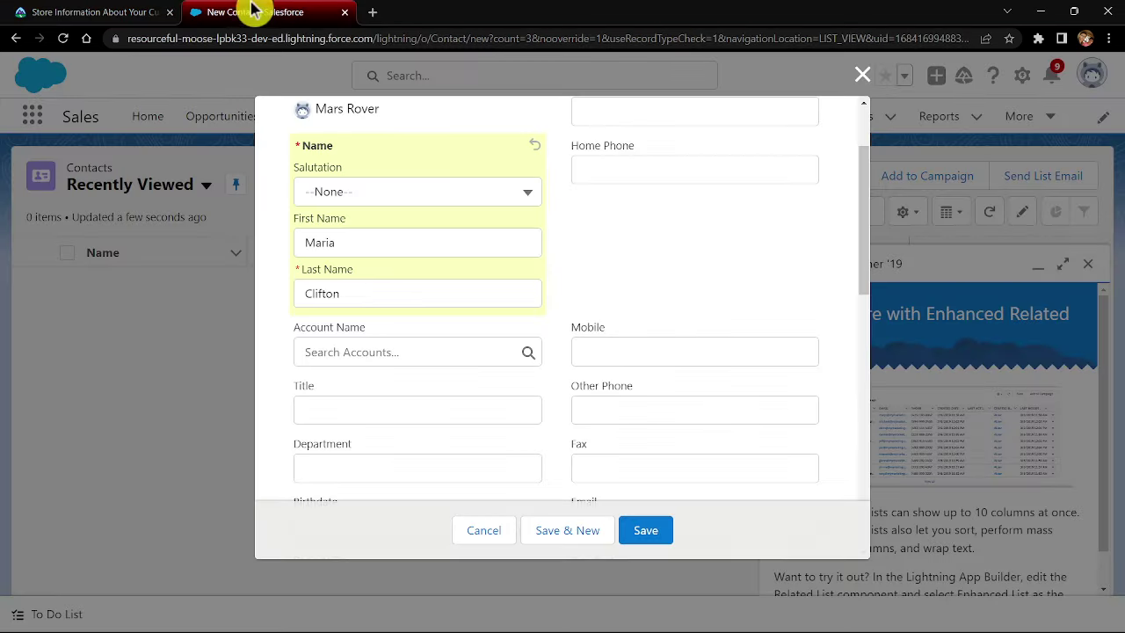
{"action": "scroll", "coordinate": [397, 360], "scroll_direction": "down", "scroll_amount": 2}
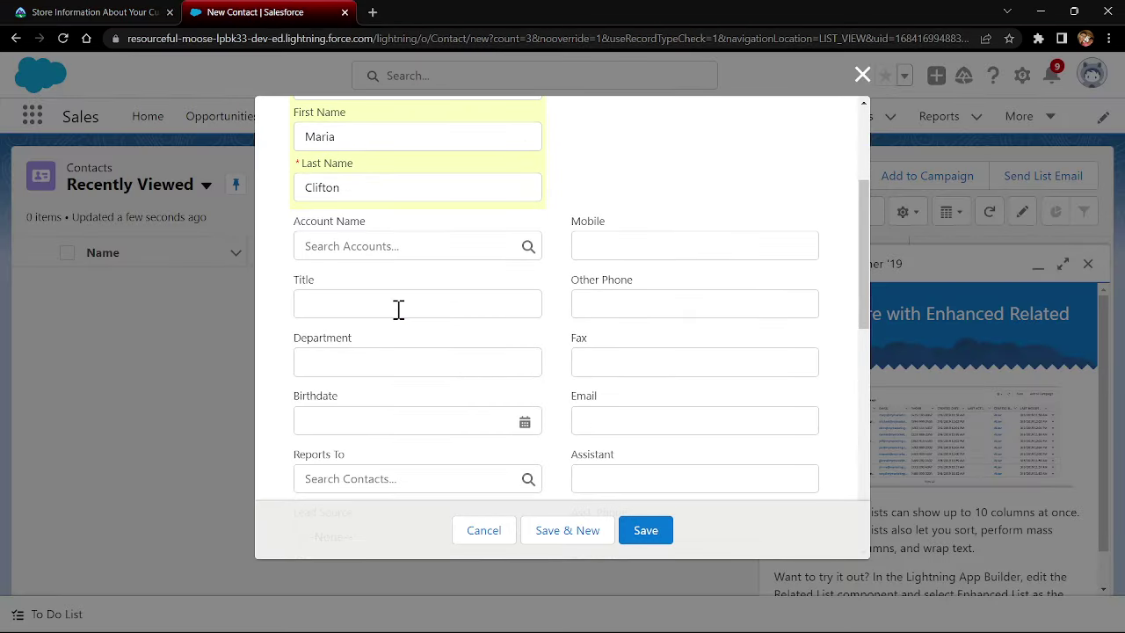
{"action": "left_click", "coordinate": [396, 307]}
{"action": "left_click", "coordinate": [112, 11]}
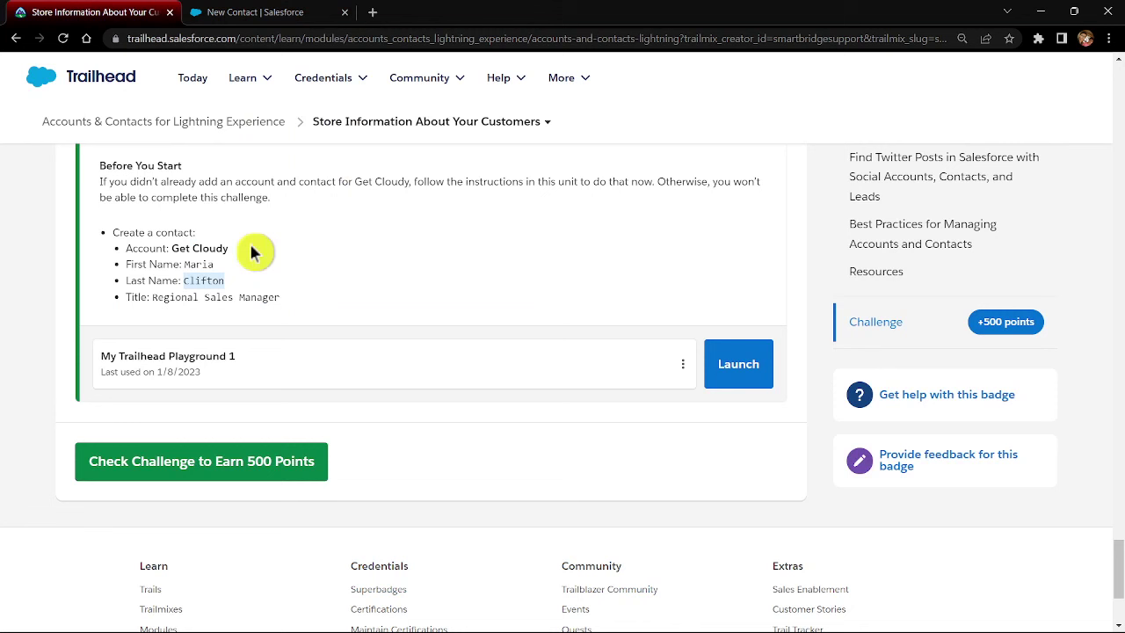
{"action": "triple_click", "coordinate": [231, 298]}
{"action": "left_click", "coordinate": [231, 299]}
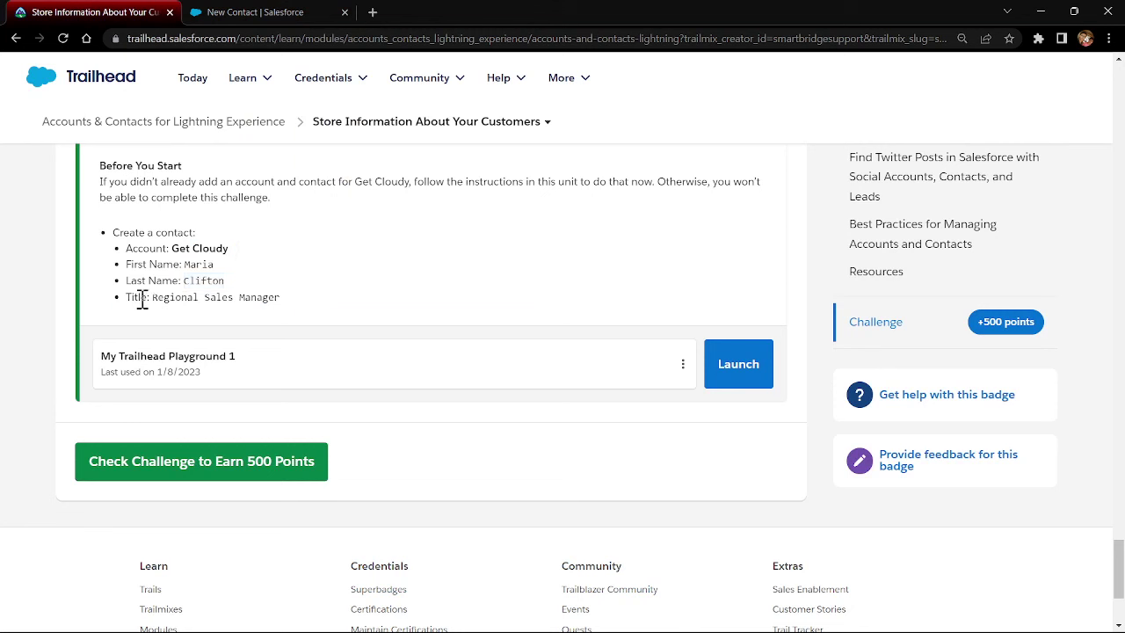
{"action": "left_click_drag", "start_coordinate": [154, 299], "coordinate": [286, 301]}
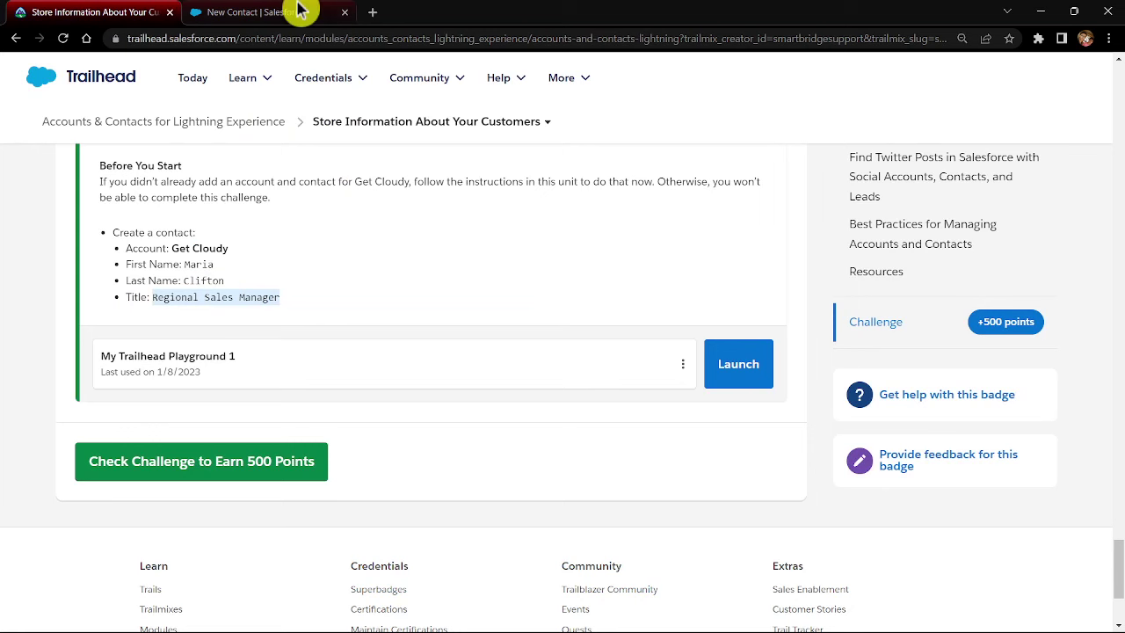
{"action": "left_click", "coordinate": [255, 12]}
{"action": "key", "text": "ctrl+v"}
- Save the new contact in the playground and dismiss the confirmation message
{"action": "scroll", "coordinate": [417, 389], "scroll_direction": "down", "scroll_amount": 10}
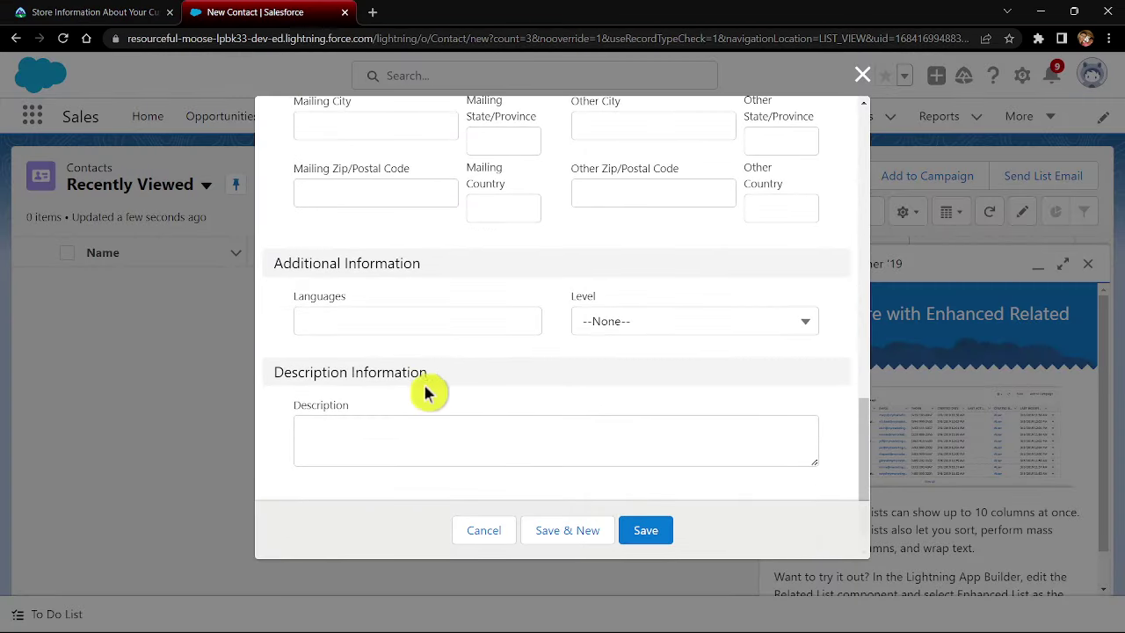
{"action": "left_click", "coordinate": [646, 531]}
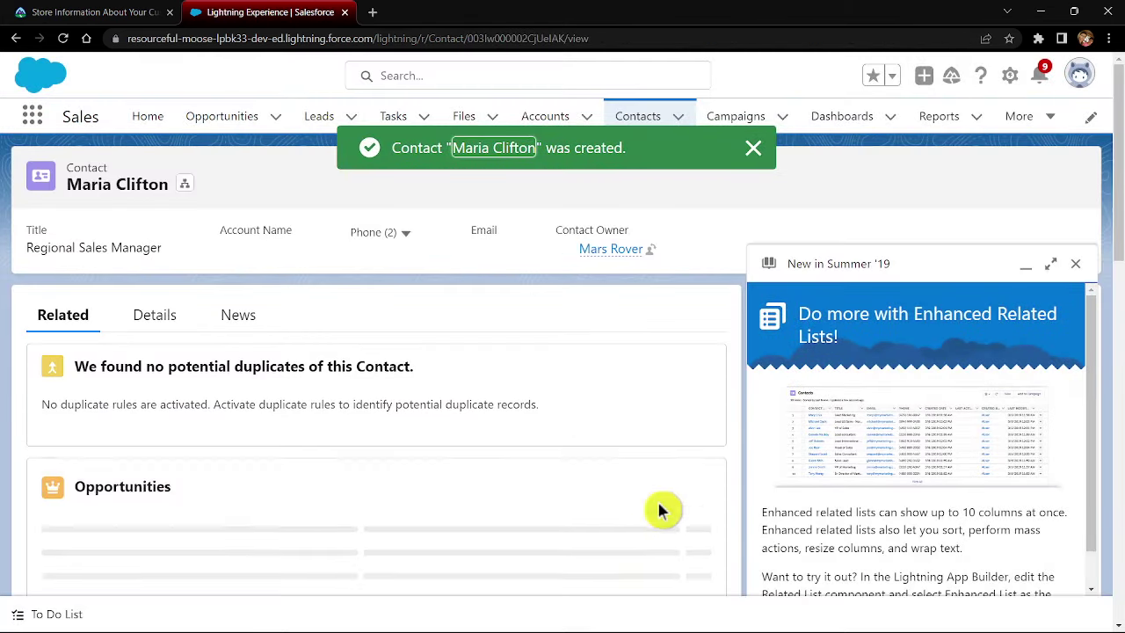
{"action": "left_click", "coordinate": [753, 148]}
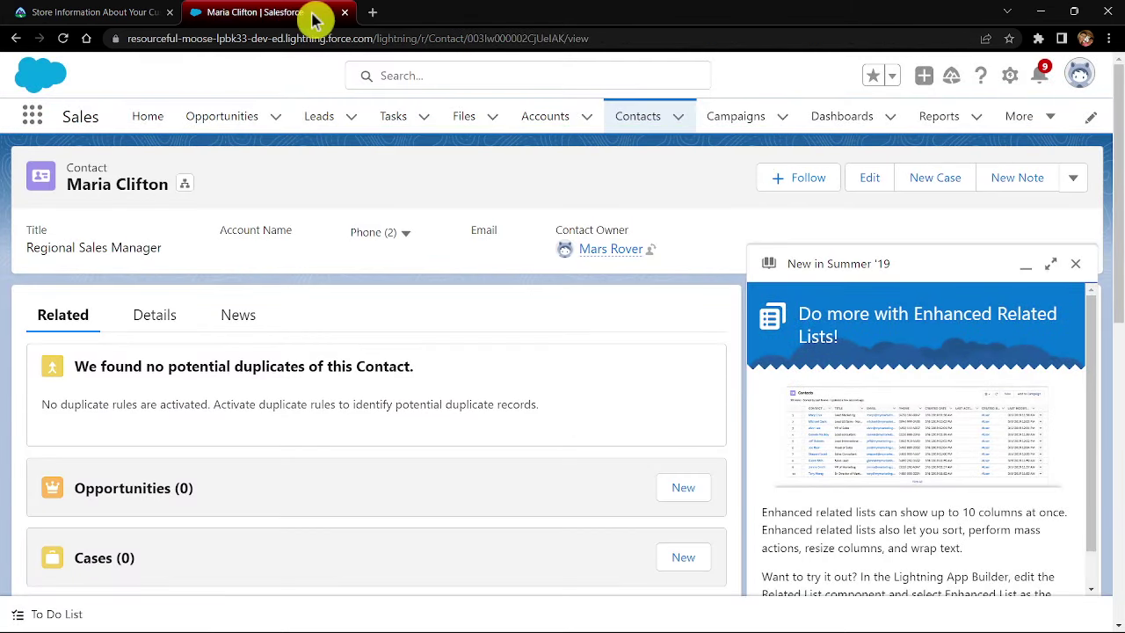
- Switch to the Trailhead unit and run the challenge check for My Trailhead Playground 1
{"action": "left_click", "coordinate": [40, 10]}
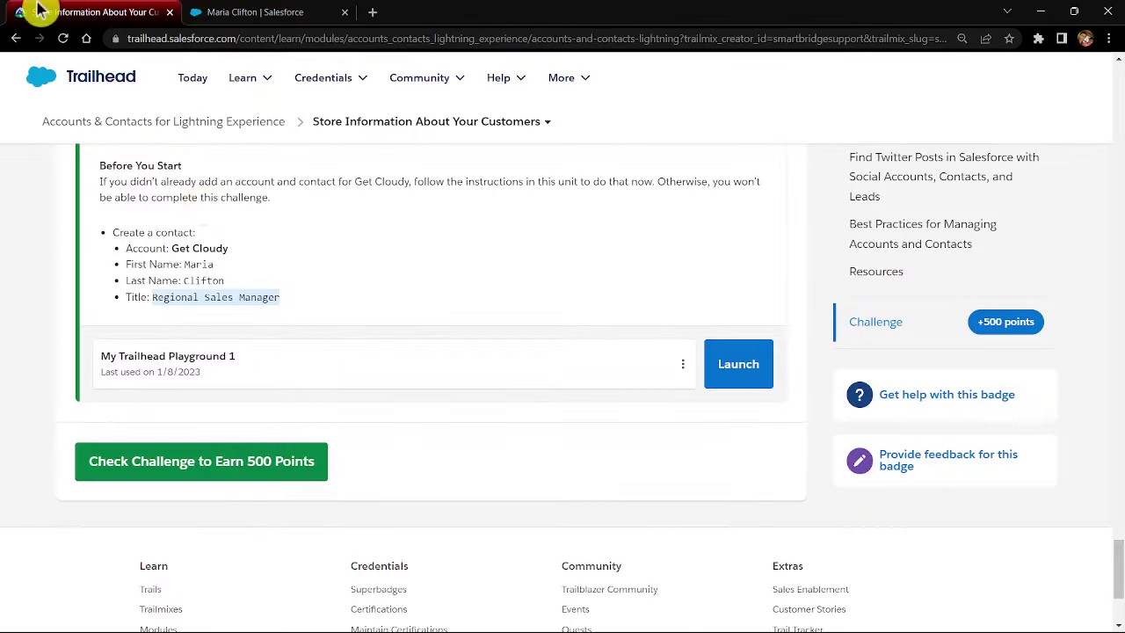
{"action": "left_click", "coordinate": [277, 466]}
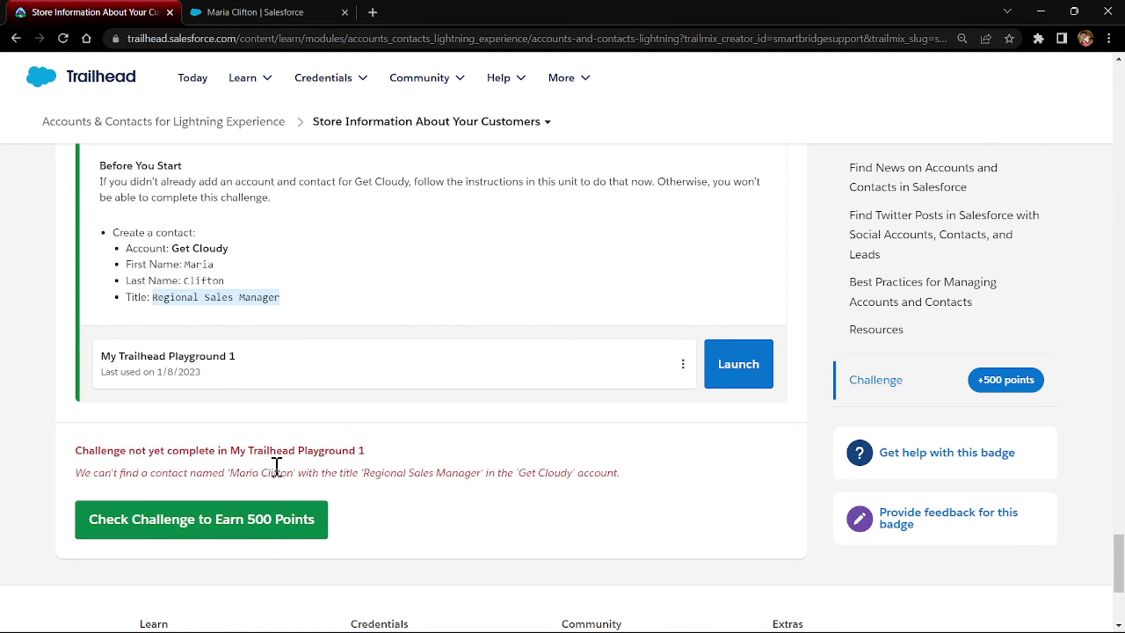
{"action": "left_click", "coordinate": [262, 512]}
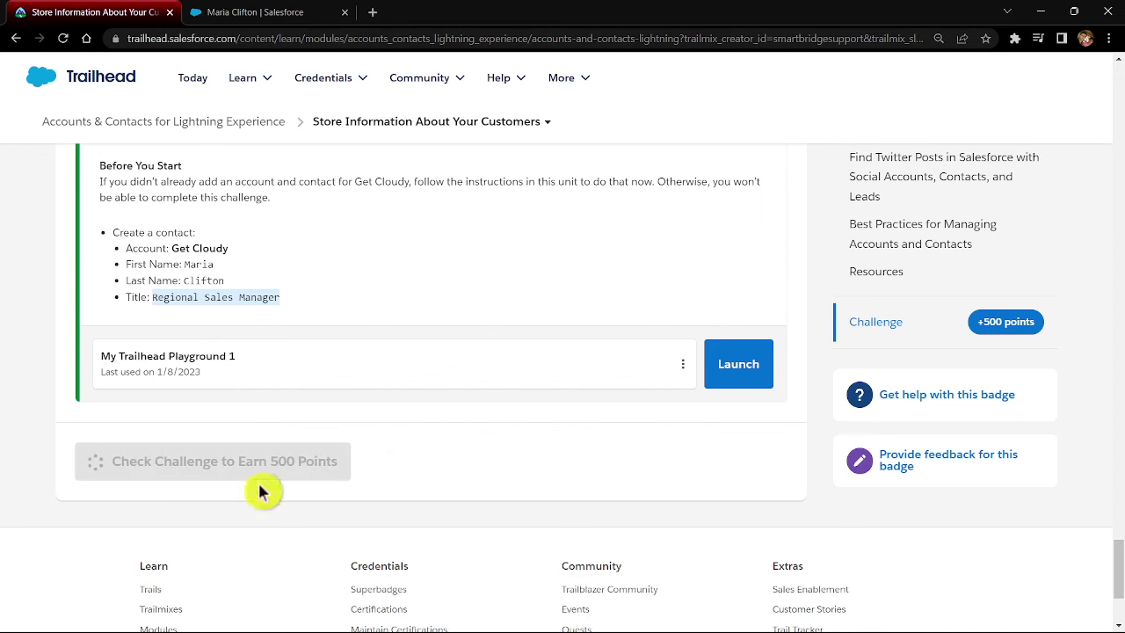
- Return to the playground, look through its accounts and contacts lists, and close the New in Summer '19 panel
{"action": "left_click", "coordinate": [267, 11]}
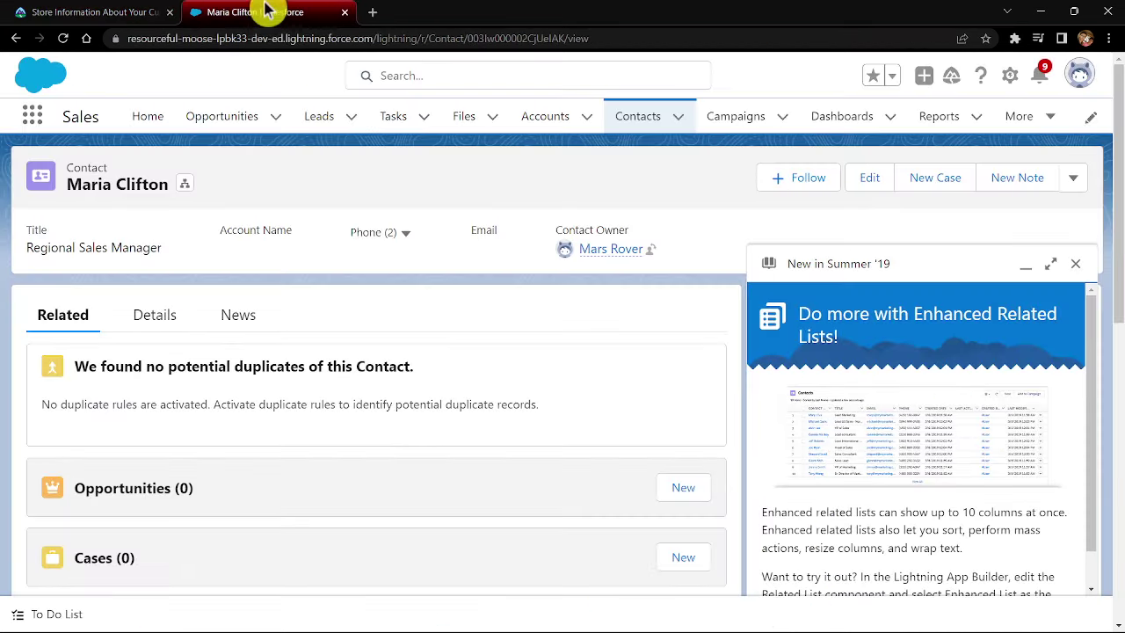
{"action": "left_click", "coordinate": [542, 123]}
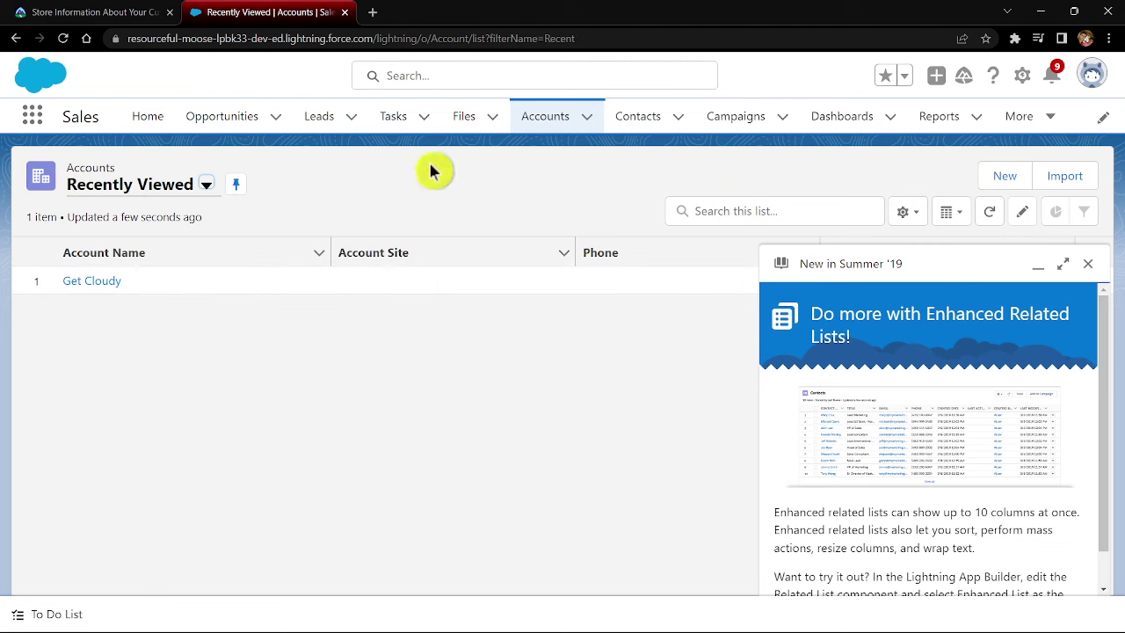
{"action": "left_click", "coordinate": [650, 127]}
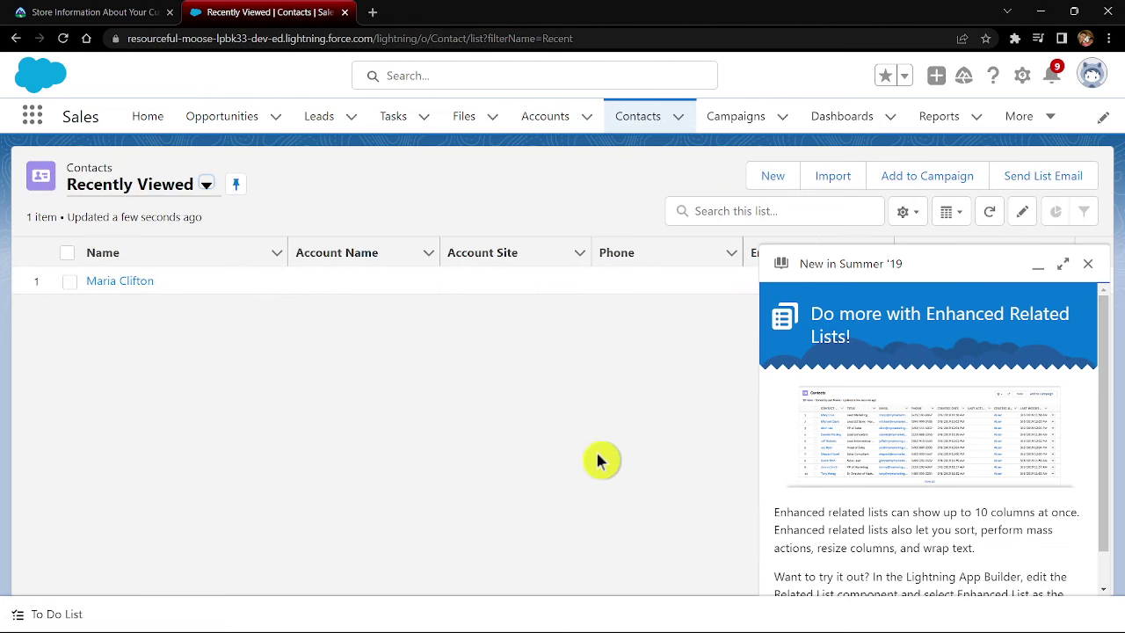
{"action": "left_click_drag", "start_coordinate": [603, 460], "coordinate": [1016, 339]}
{"action": "left_click", "coordinate": [1088, 264]}
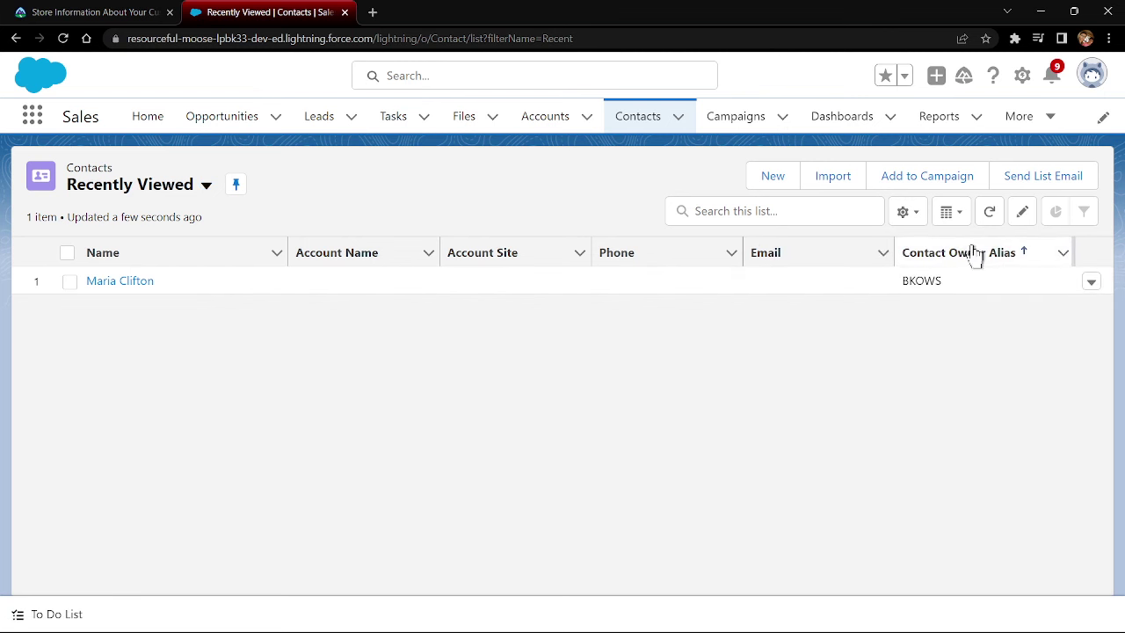
- Edit the listed Regional Sales Manager contact to set its Account Name to Get Cloudy, and save it
{"action": "left_click", "coordinate": [1090, 288]}
{"action": "left_click", "coordinate": [1030, 321]}
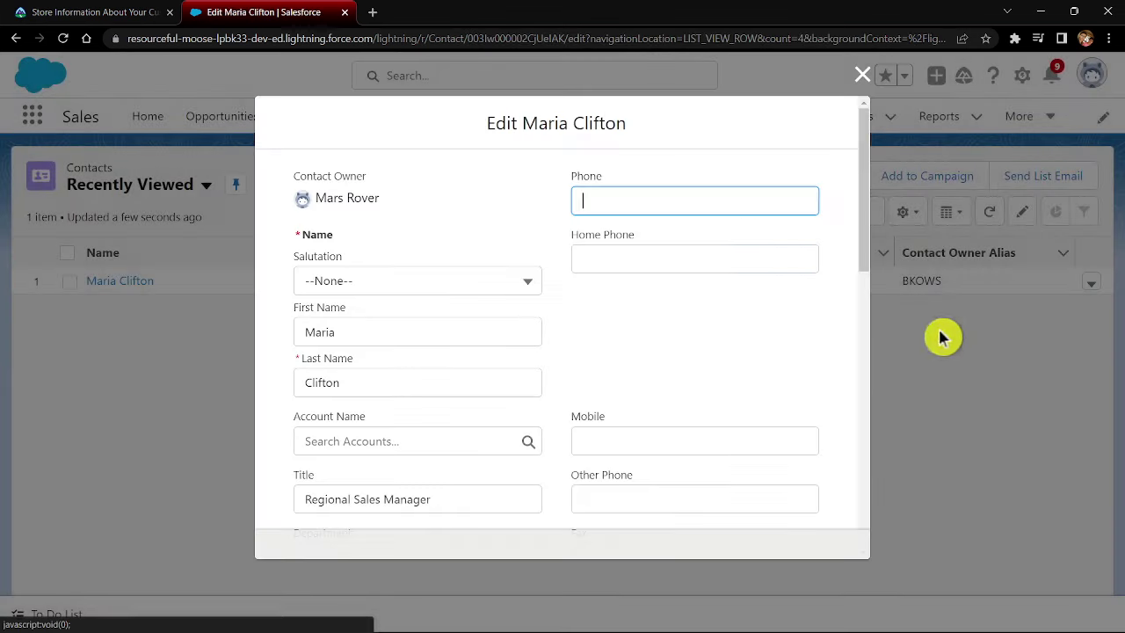
{"action": "scroll", "coordinate": [624, 378], "scroll_direction": "down", "scroll_amount": 3}
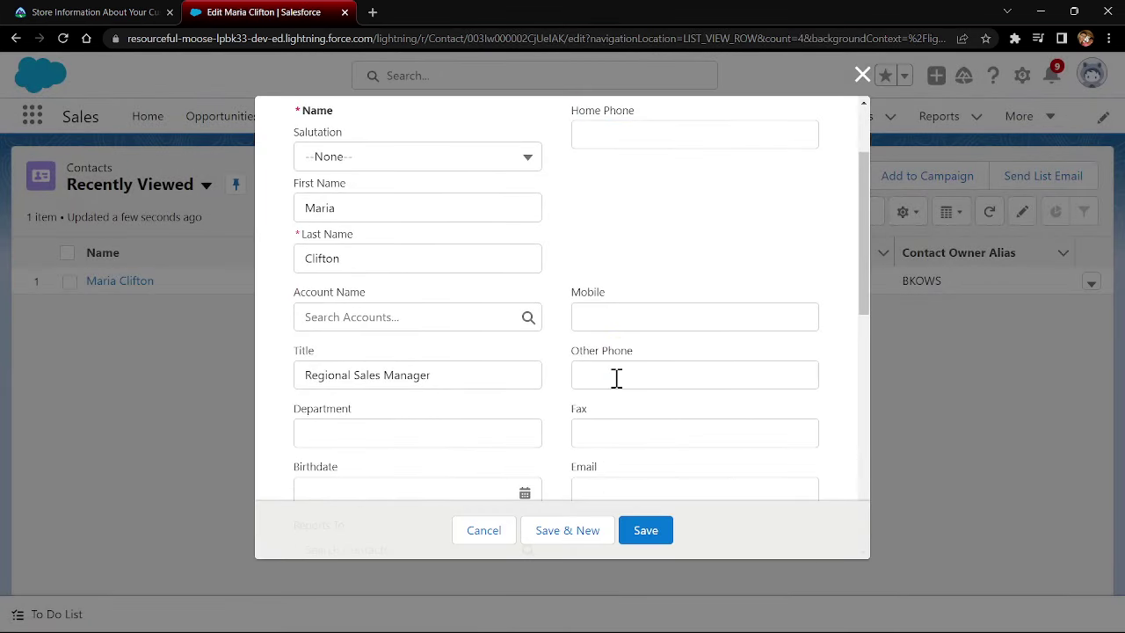
{"action": "left_click", "coordinate": [462, 319]}
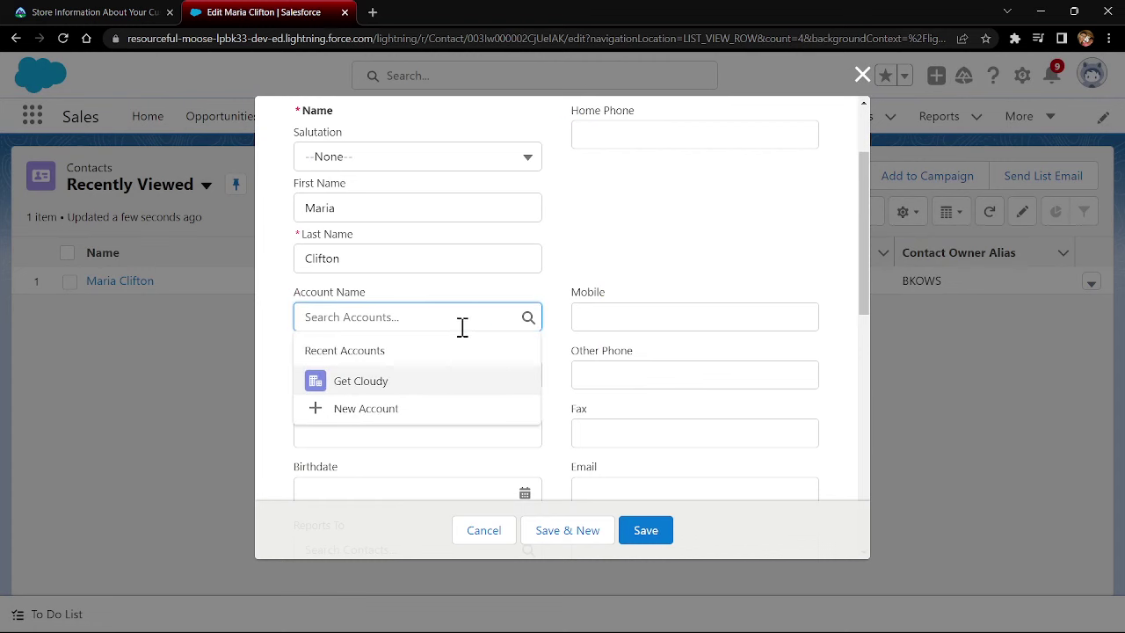
{"action": "left_click", "coordinate": [427, 385]}
{"action": "left_click", "coordinate": [663, 536]}
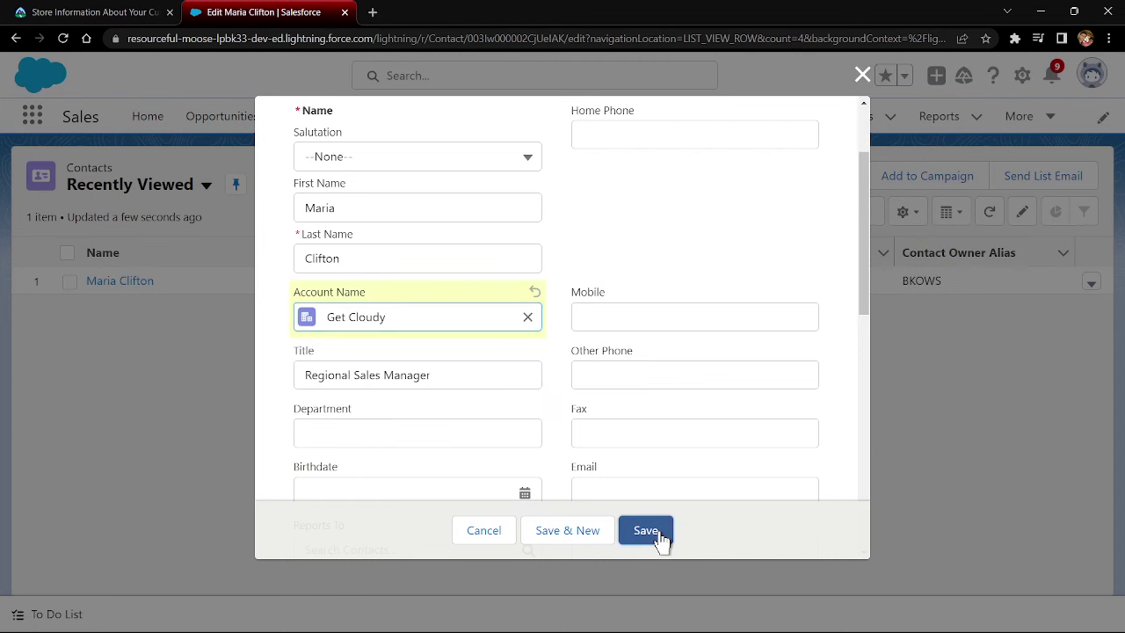
{"action": "left_click", "coordinate": [661, 536]}
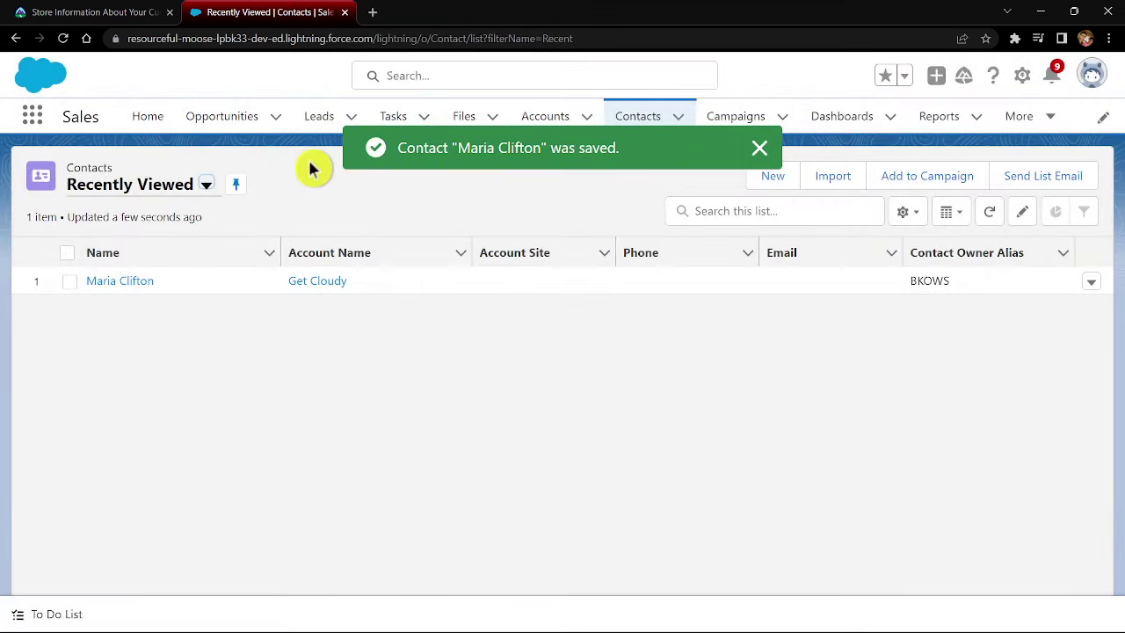
- Go back to the Trailhead unit and recheck the challenge with the contact linked to Get Cloudy
{"action": "left_click", "coordinate": [95, 11]}
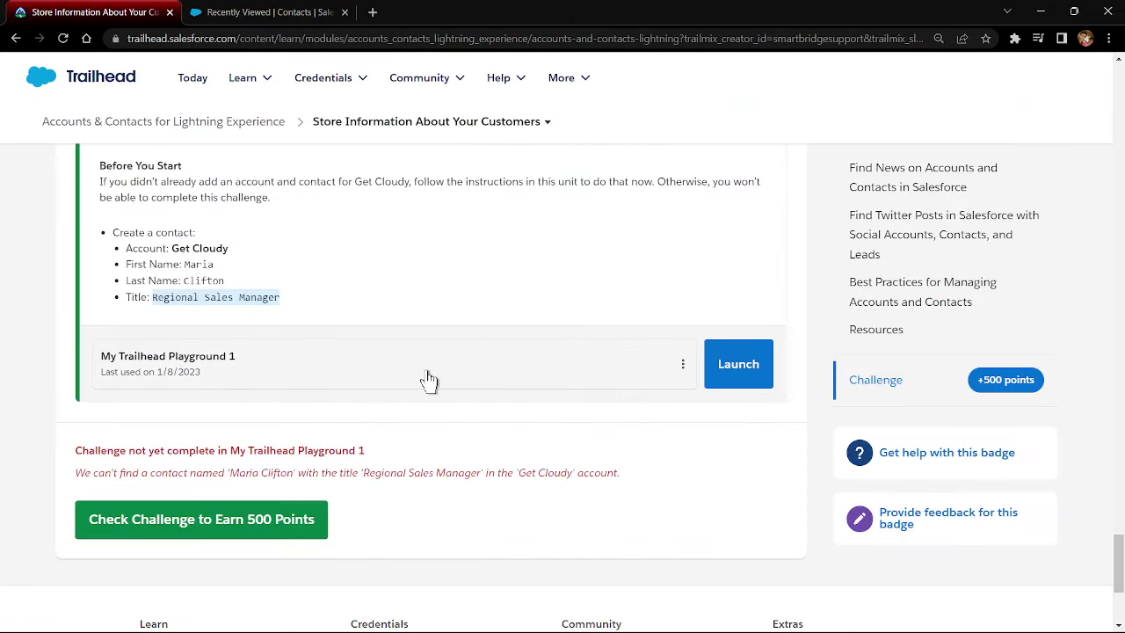
{"action": "left_click", "coordinate": [313, 516]}
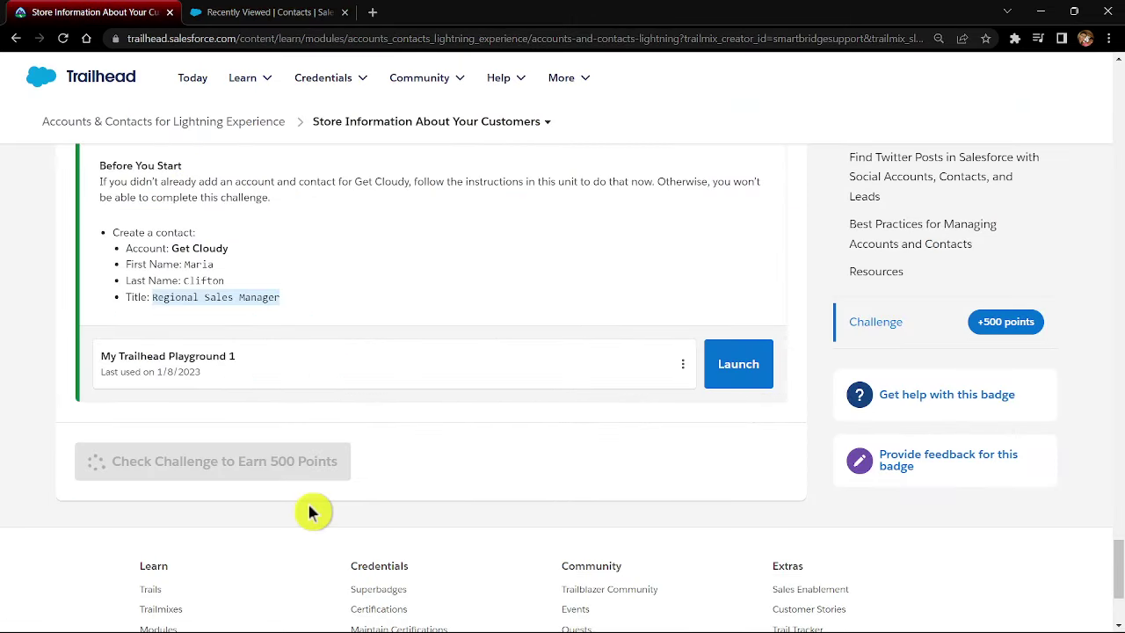